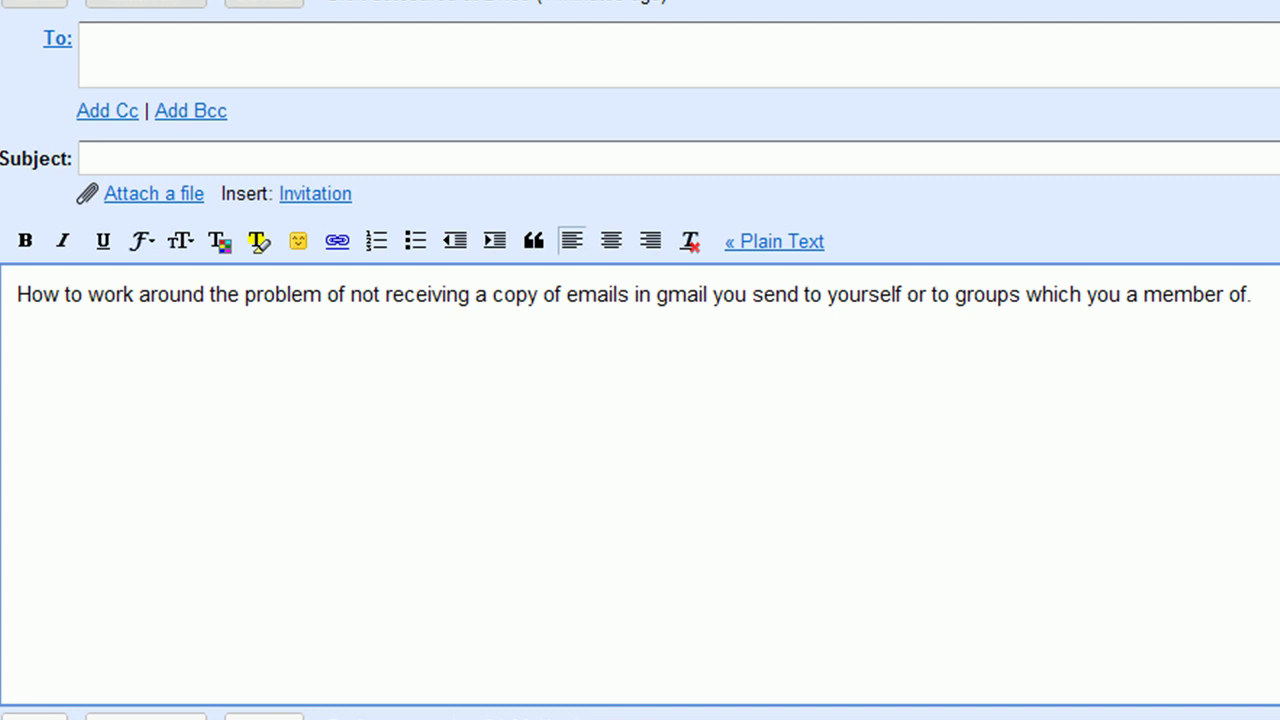
Send a message with subject 'hello test' to the Example group address.
{"action": "left_click", "coordinate": [262, 153]}
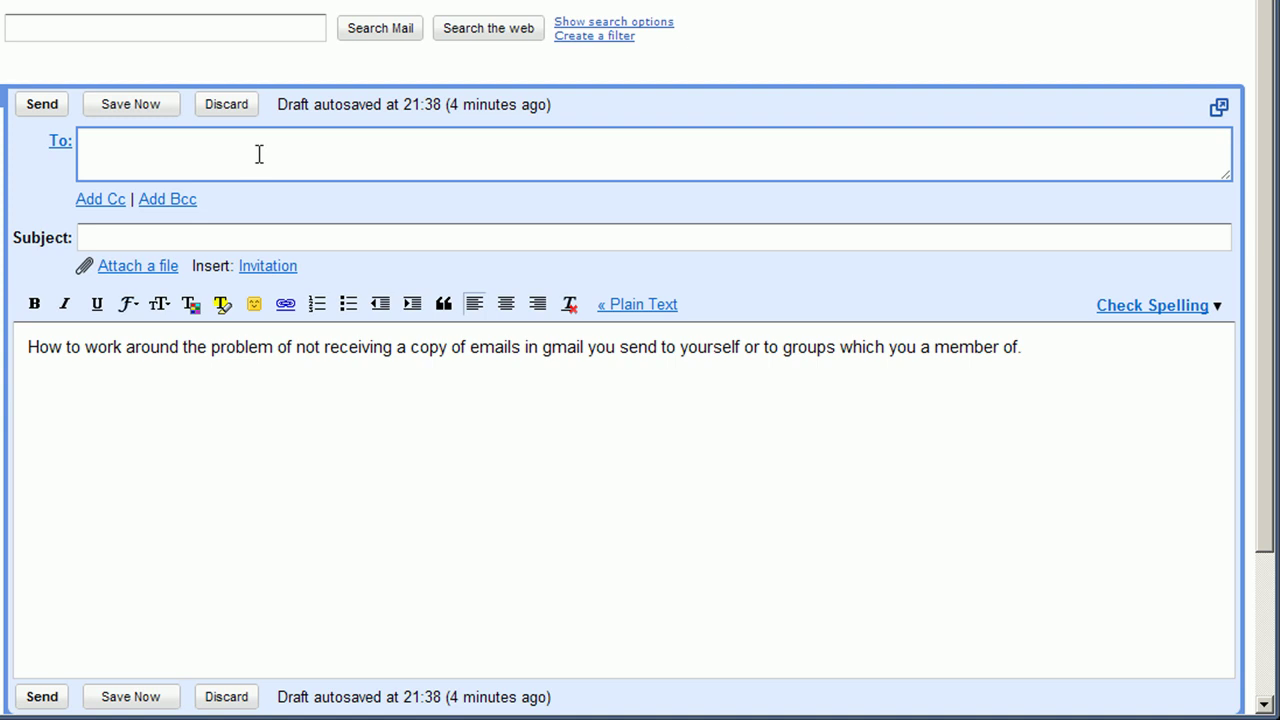
{"action": "type", "text": "ex"}
{"action": "key", "text": "Return"}
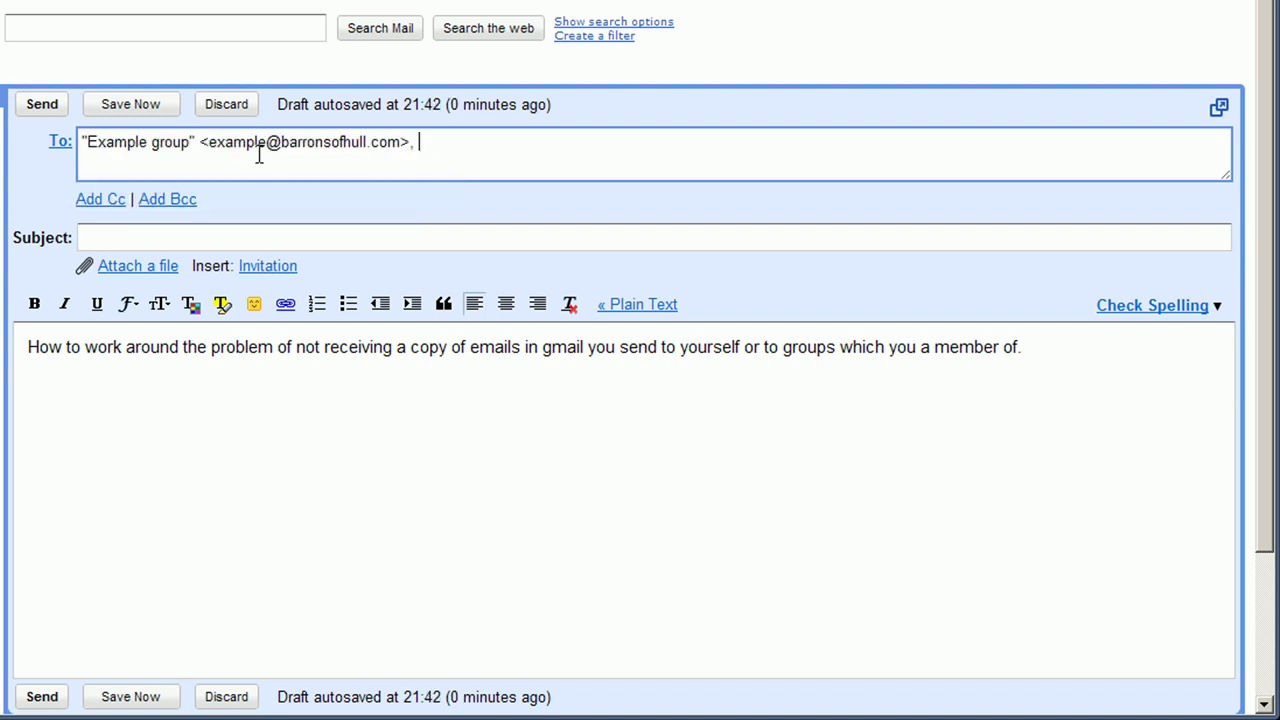
{"action": "key", "text": "Tab"}
{"action": "type", "text": "hello test"}
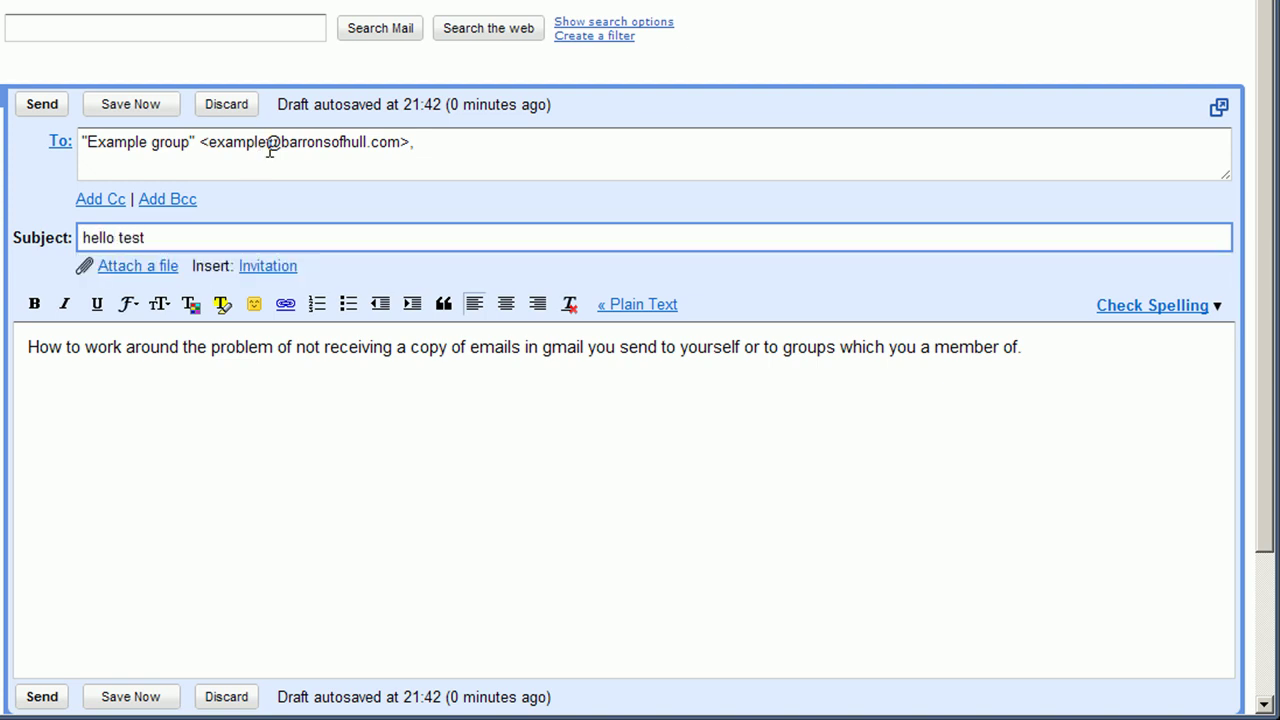
{"action": "left_click", "coordinate": [42, 104]}
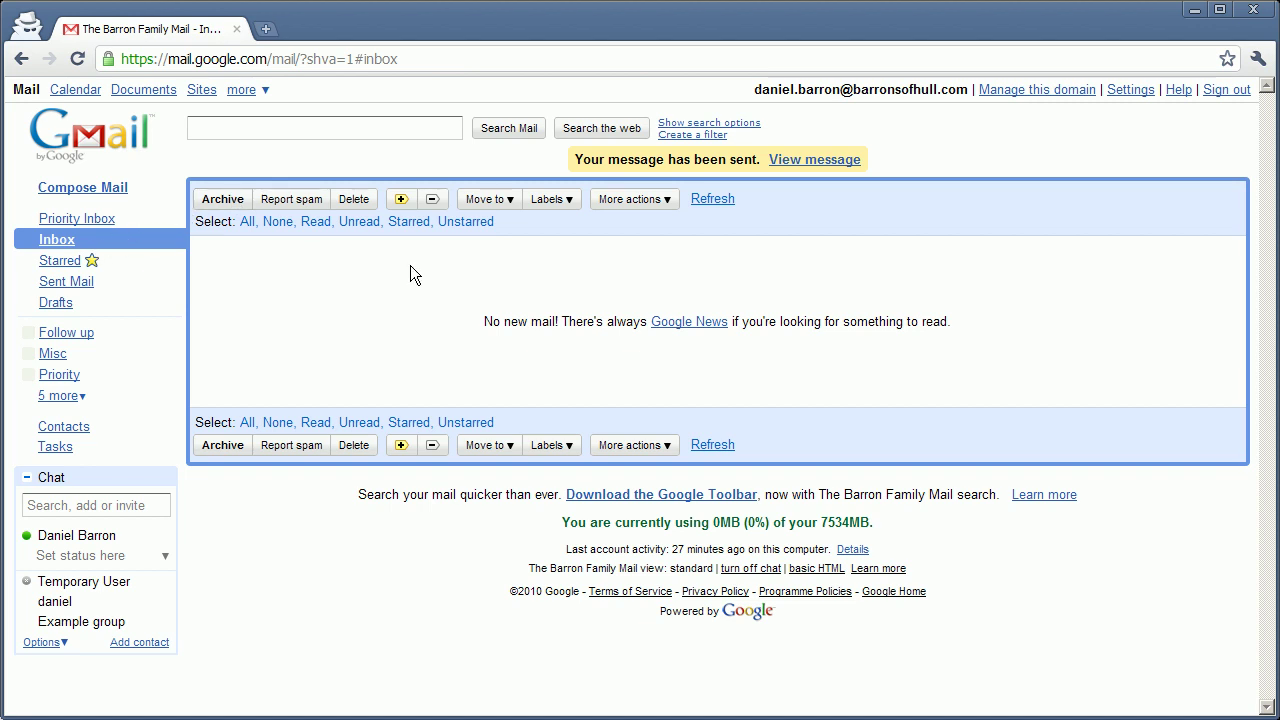
Confirm 'hello test' appears in Sent Mail, then check the inbox for its copy.
{"action": "left_click", "coordinate": [78, 281]}
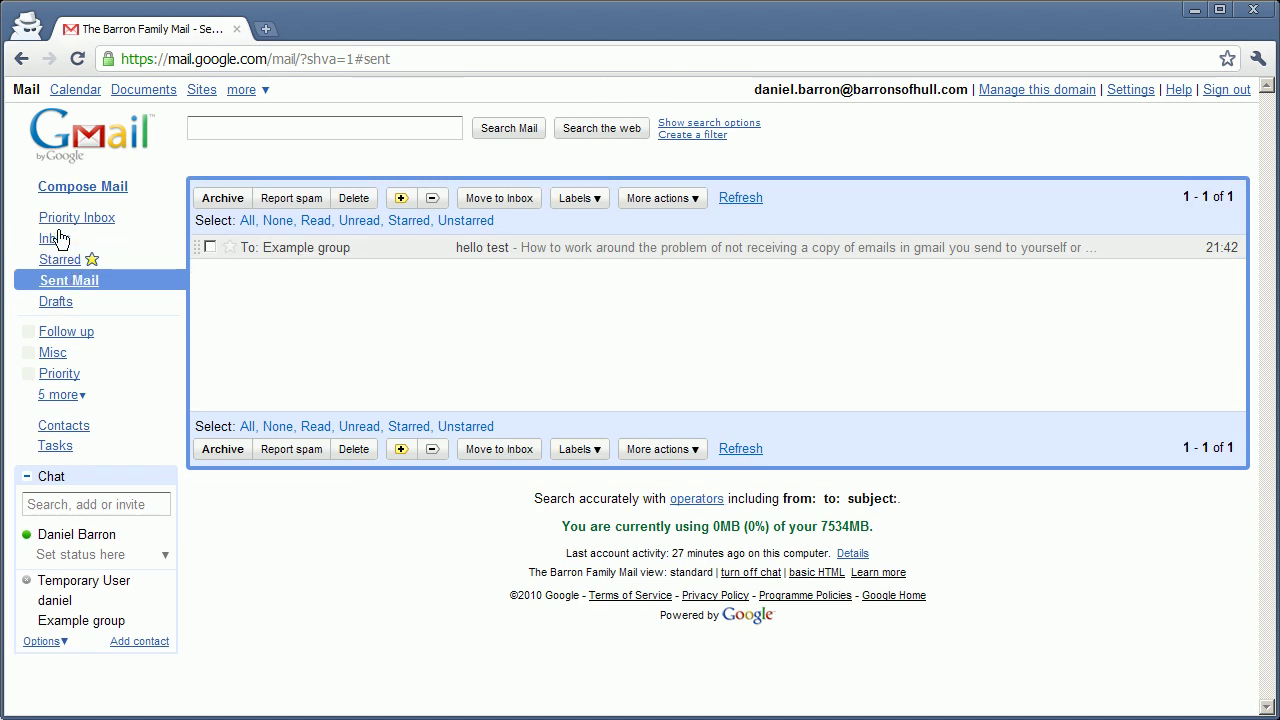
{"action": "left_click", "coordinate": [58, 239]}
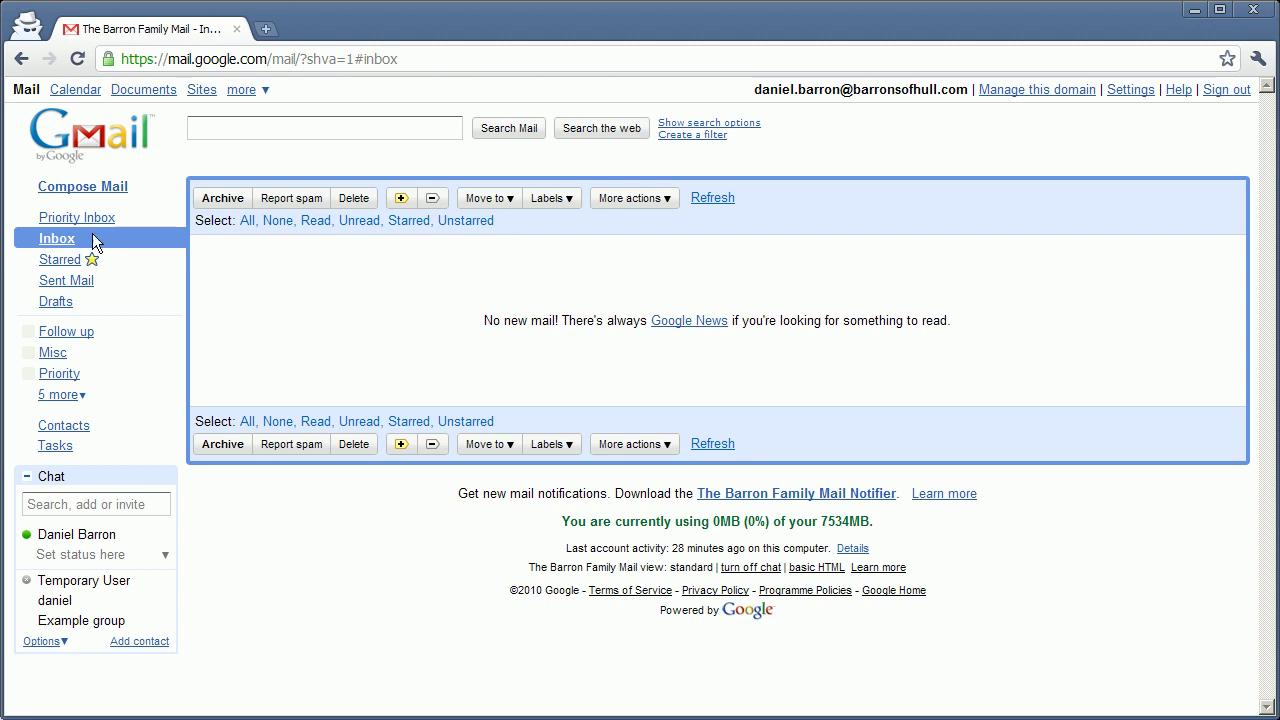
Send a message to the user's short alias address with subject 'test2' and body 'test'.
{"action": "left_click", "coordinate": [89, 199]}
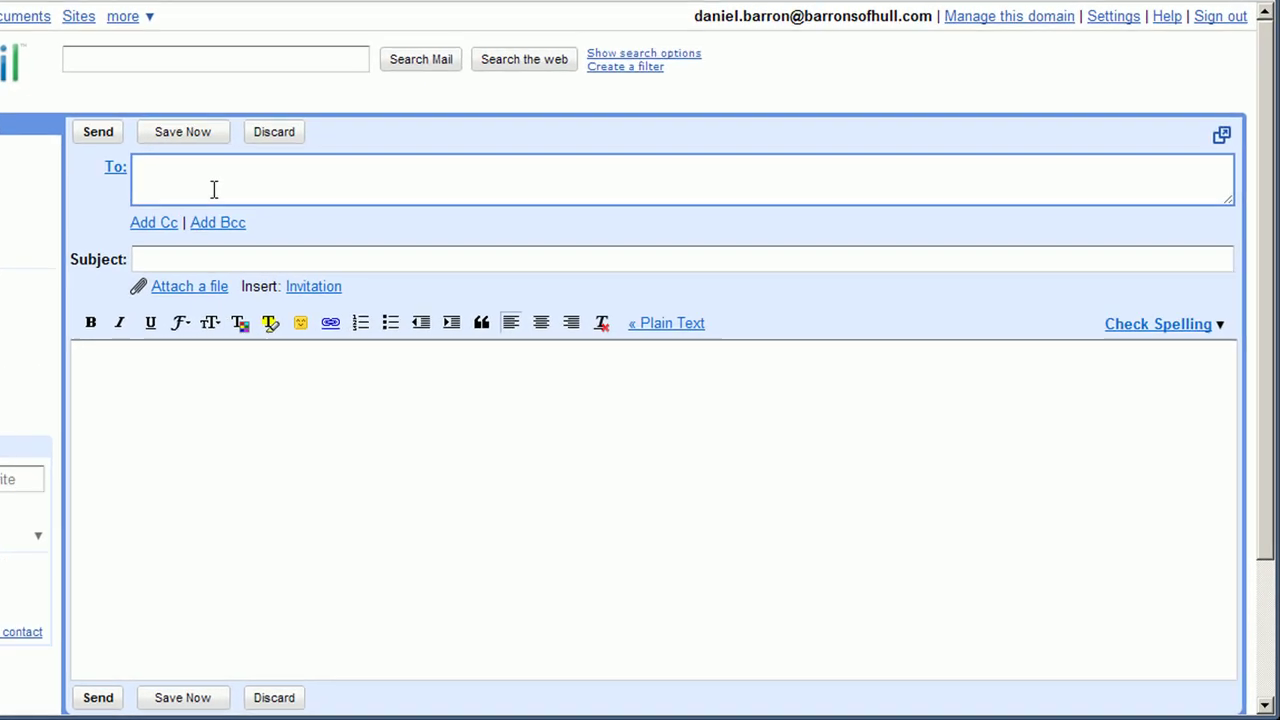
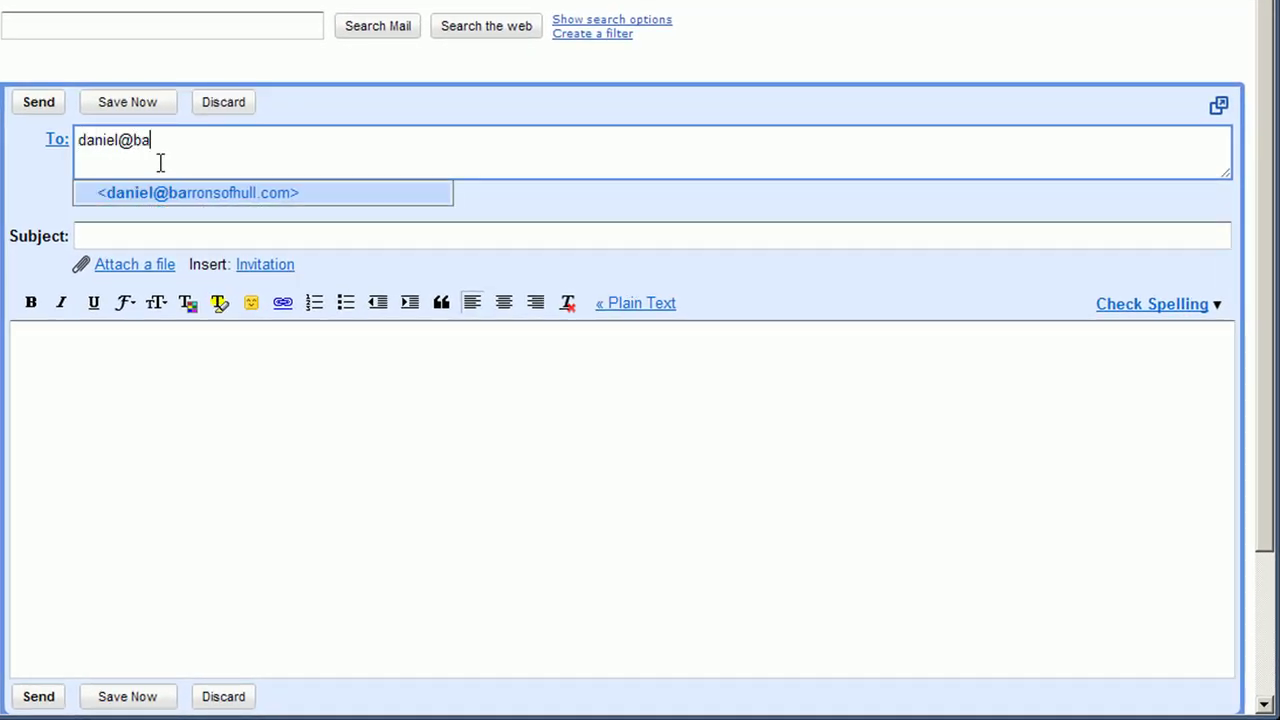
{"action": "left_click", "coordinate": [157, 192]}
{"action": "left_click", "coordinate": [134, 237]}
{"action": "type", "text": "test2"}
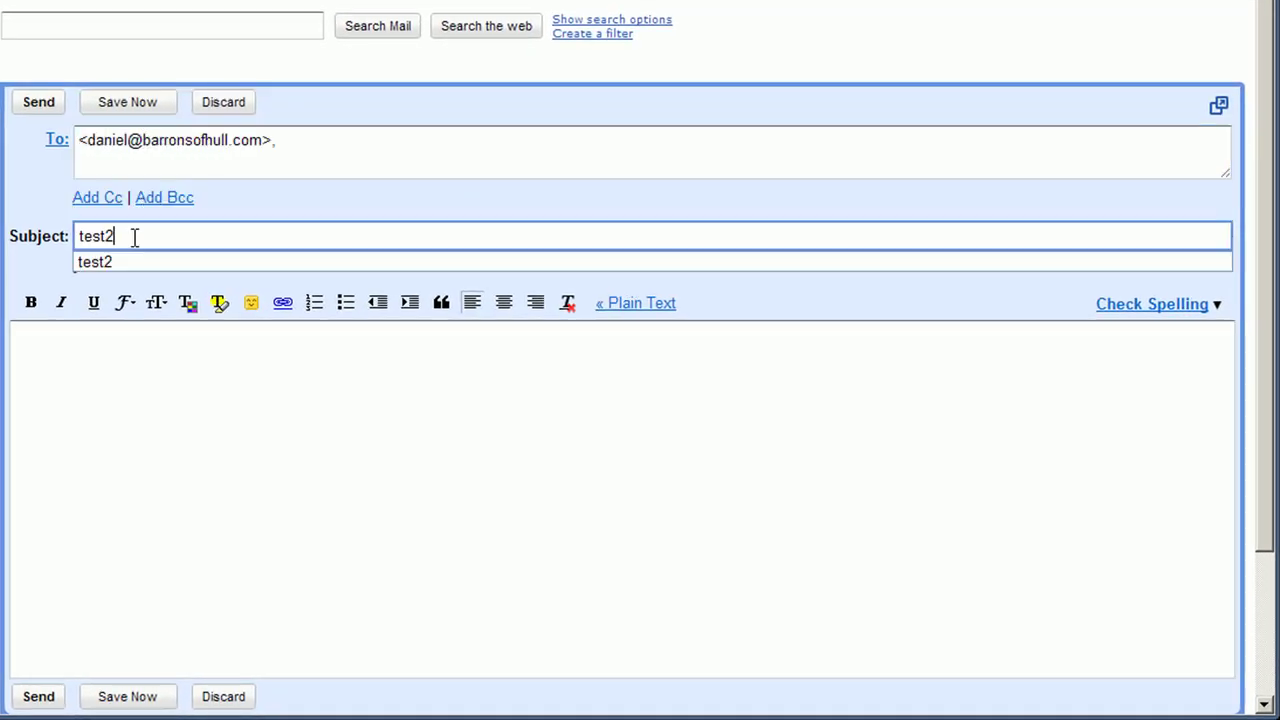
{"action": "left_click", "coordinate": [183, 433]}
{"action": "type", "text": "test"}
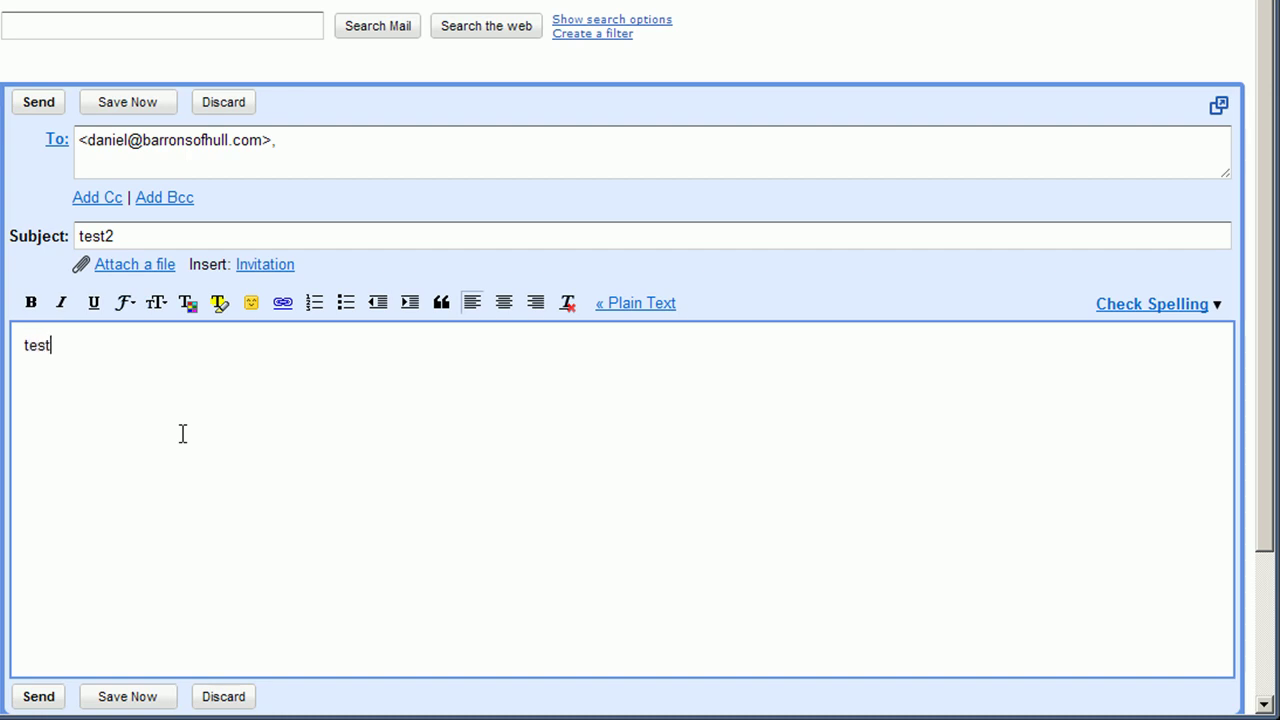
{"action": "left_click", "coordinate": [45, 696]}
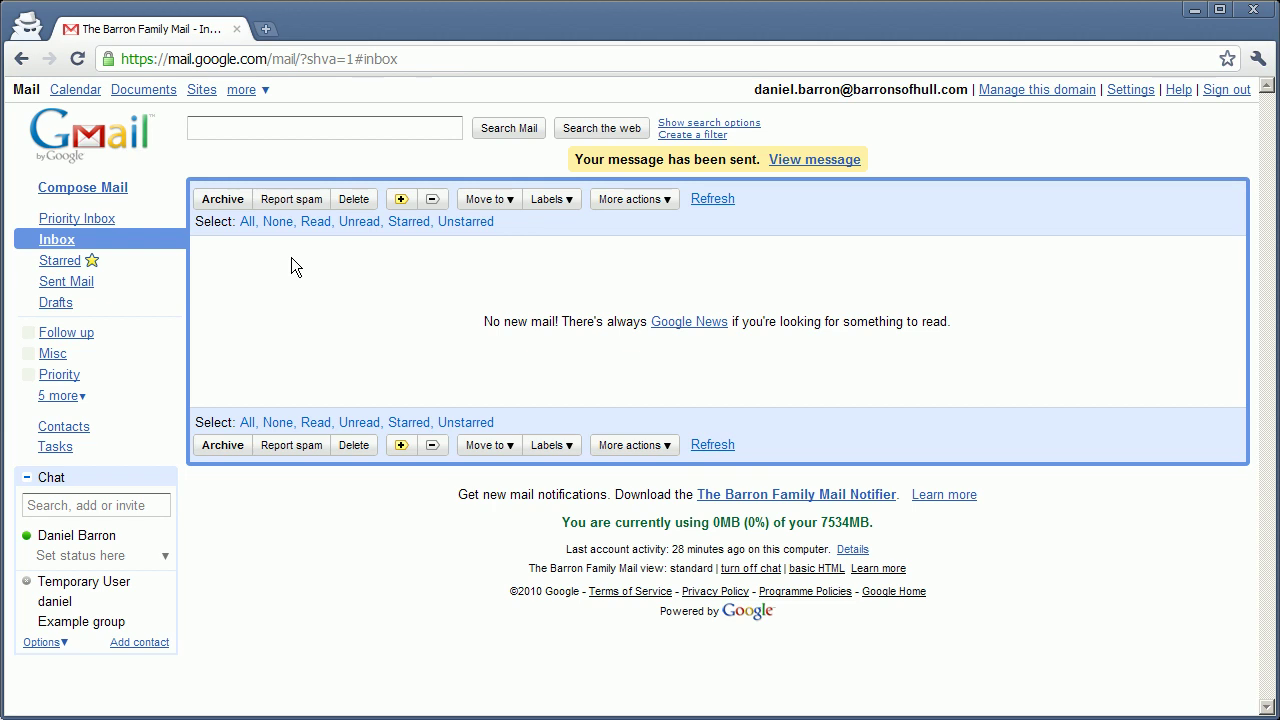
Confirm test2 is listed in Sent Mail while the inbox still shows no new mail.
{"action": "left_click", "coordinate": [72, 285]}
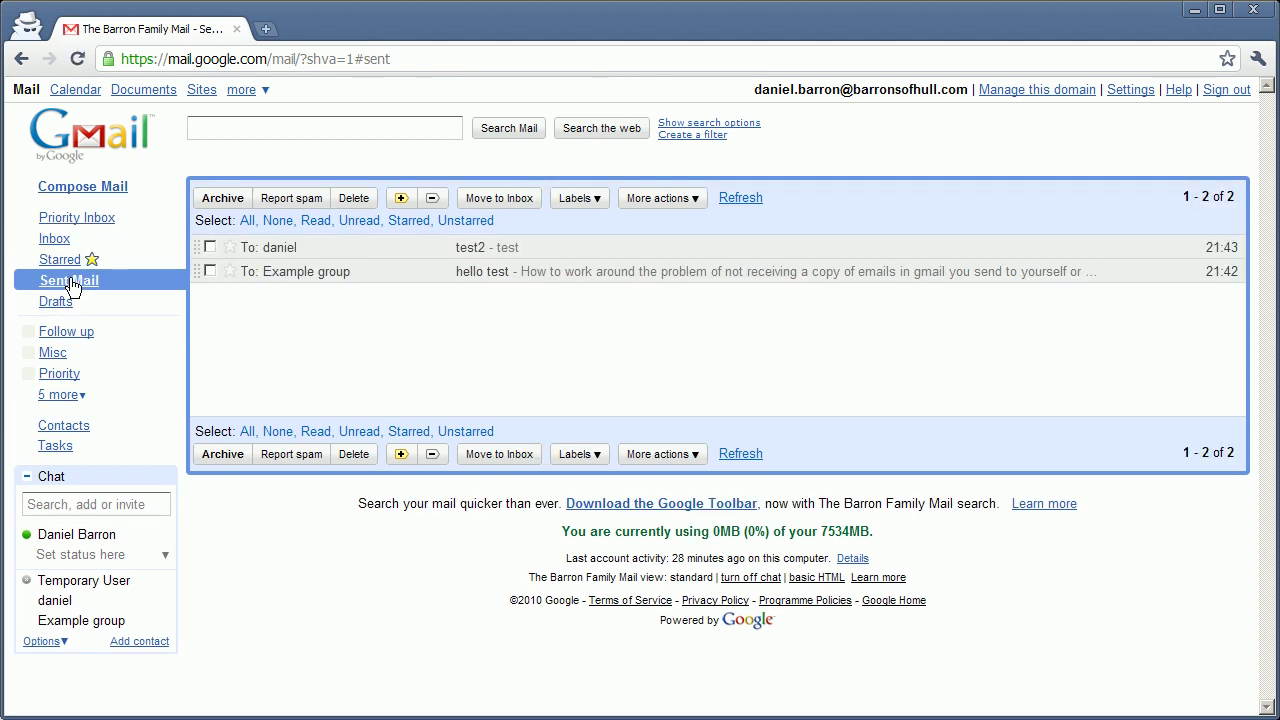
{"action": "left_click", "coordinate": [62, 240]}
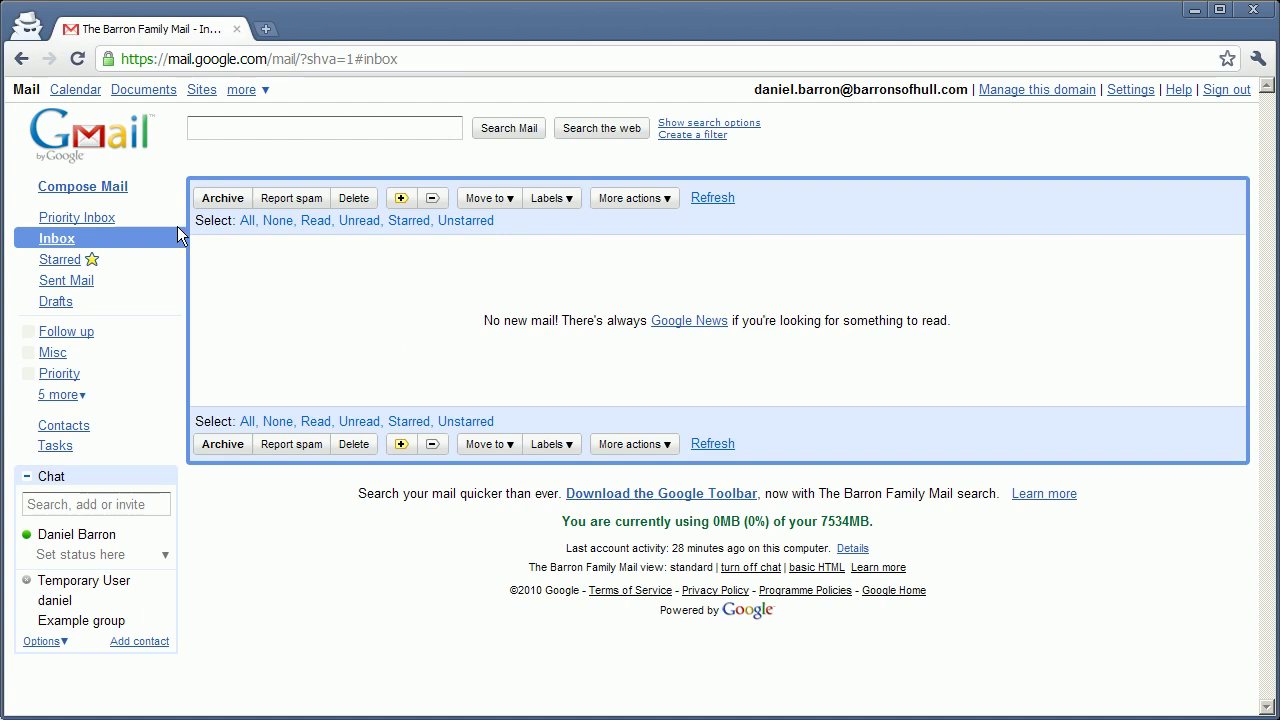
{"action": "left_click", "coordinate": [94, 177]}
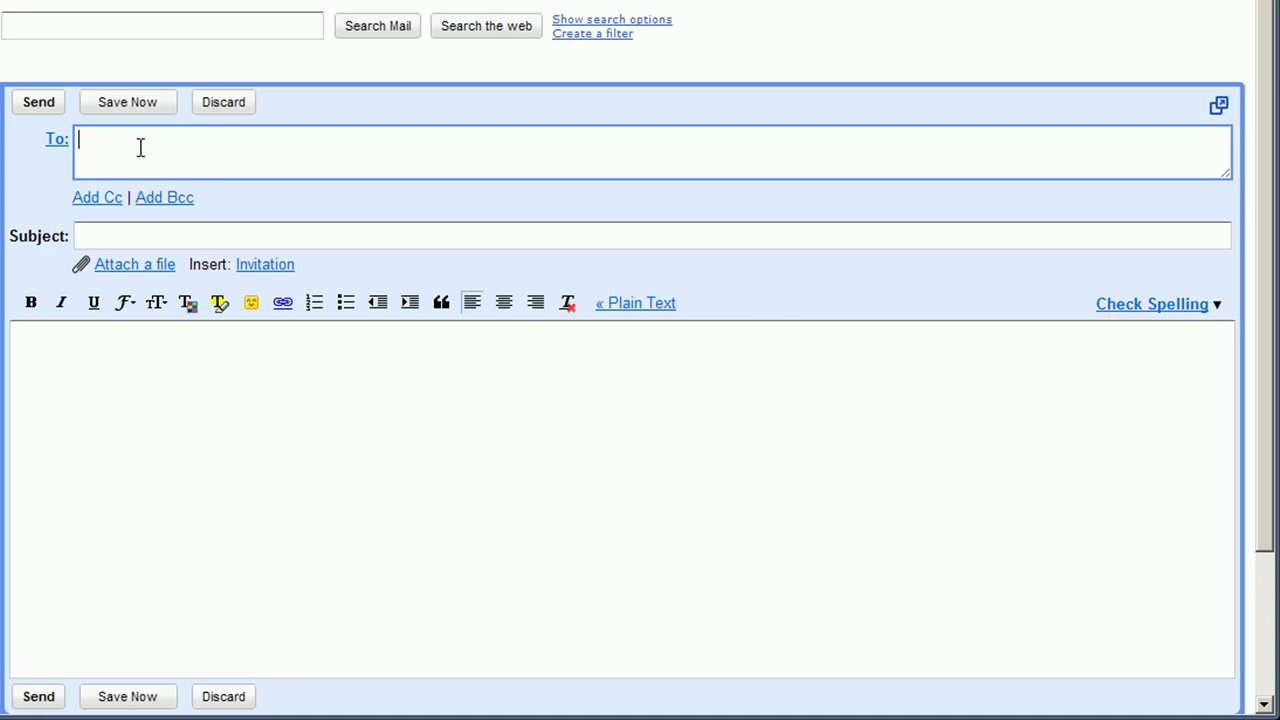
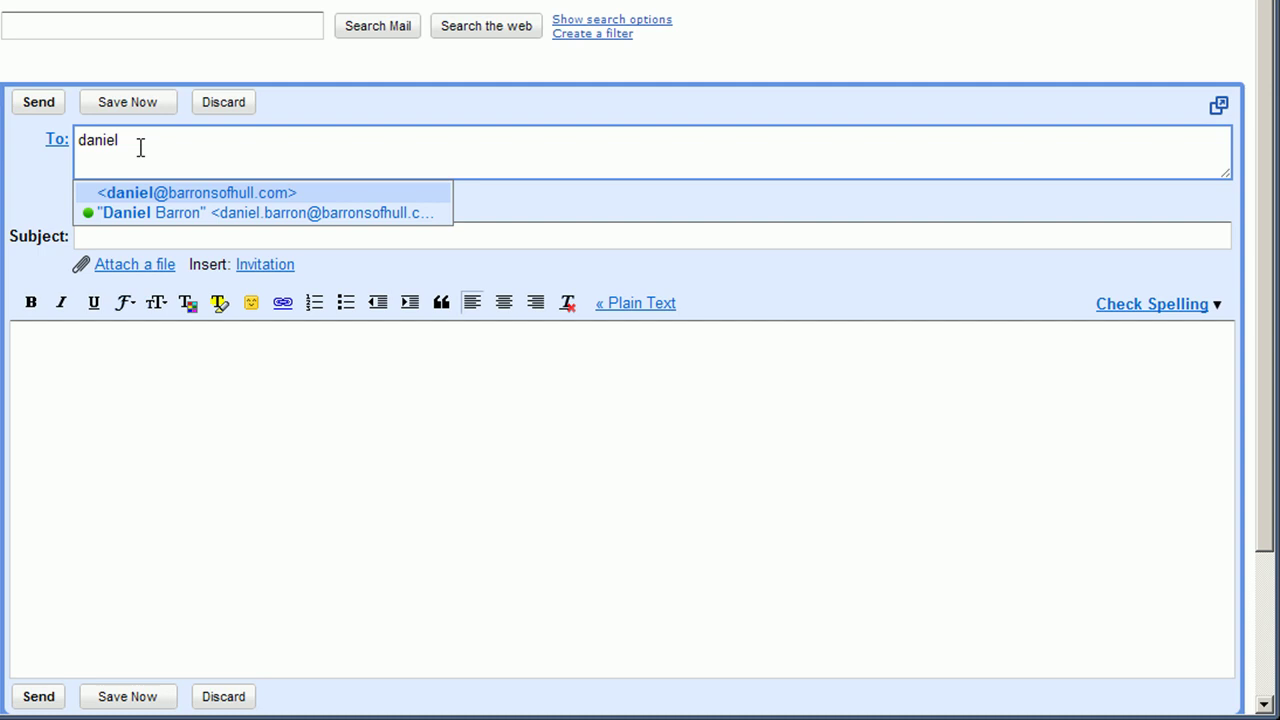
Send a message to the user's full address with subject 'i will get this in my inbox' and body 'test'.
{"action": "left_click", "coordinate": [128, 212]}
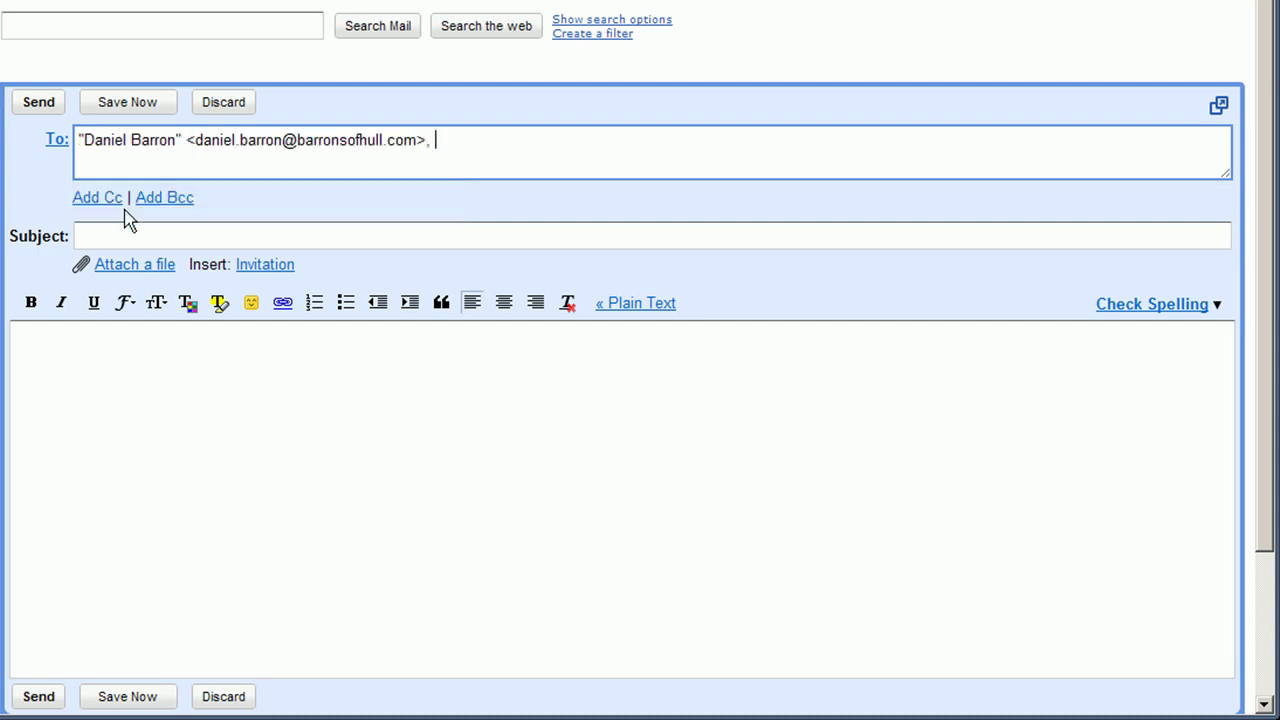
{"action": "left_click", "coordinate": [110, 235]}
{"action": "type", "text": "i will ge"}
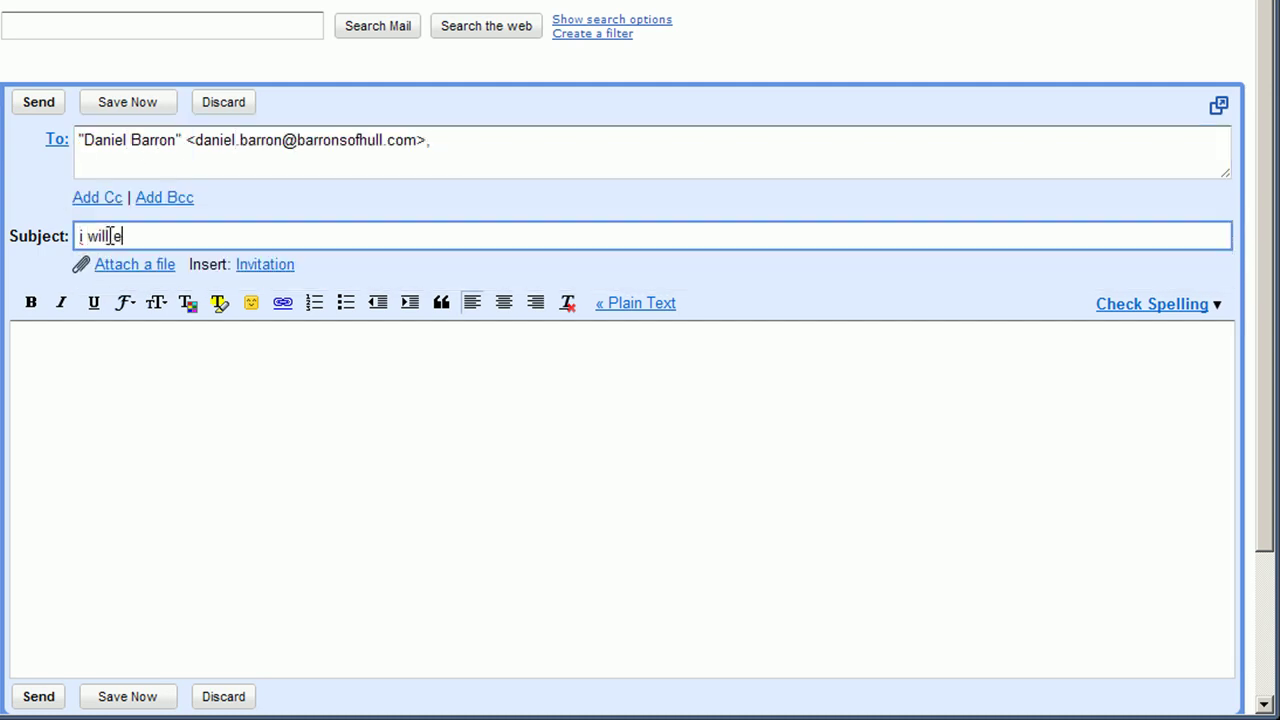
{"action": "type", "text": "t this in my inbox"}
{"action": "left_click", "coordinate": [91, 355]}
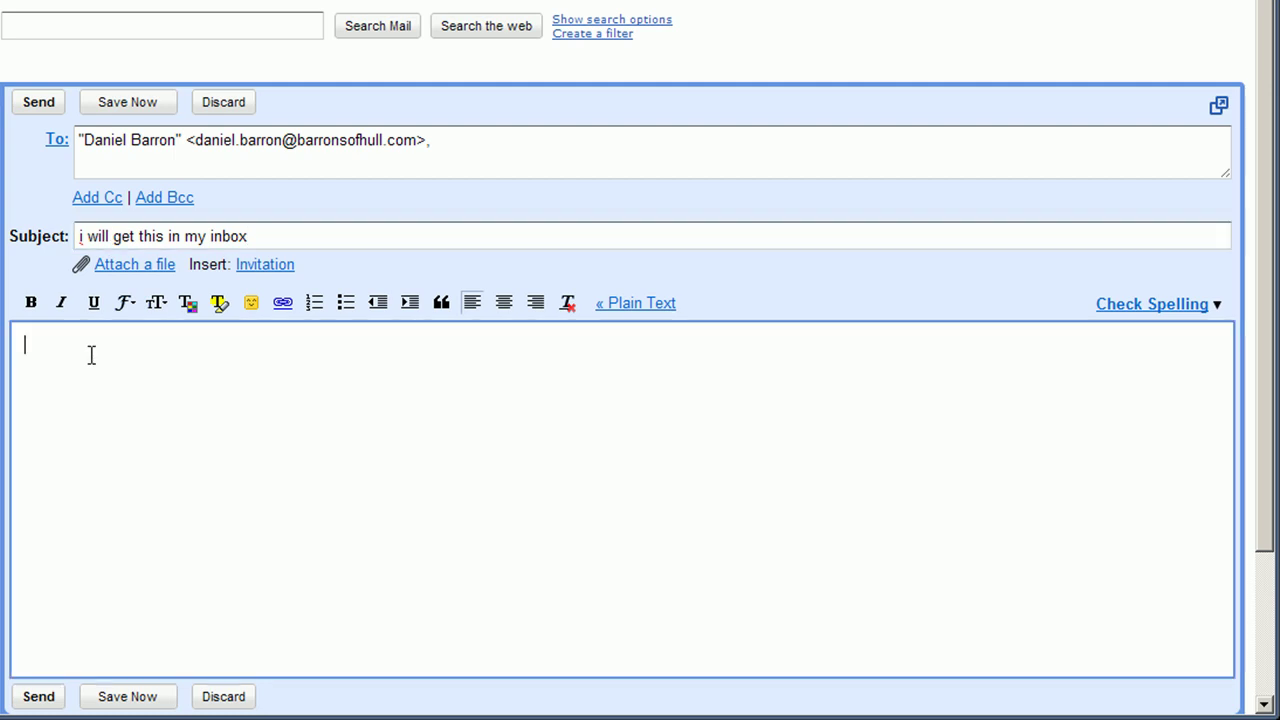
{"action": "type", "text": "test"}
{"action": "left_click", "coordinate": [36, 696]}
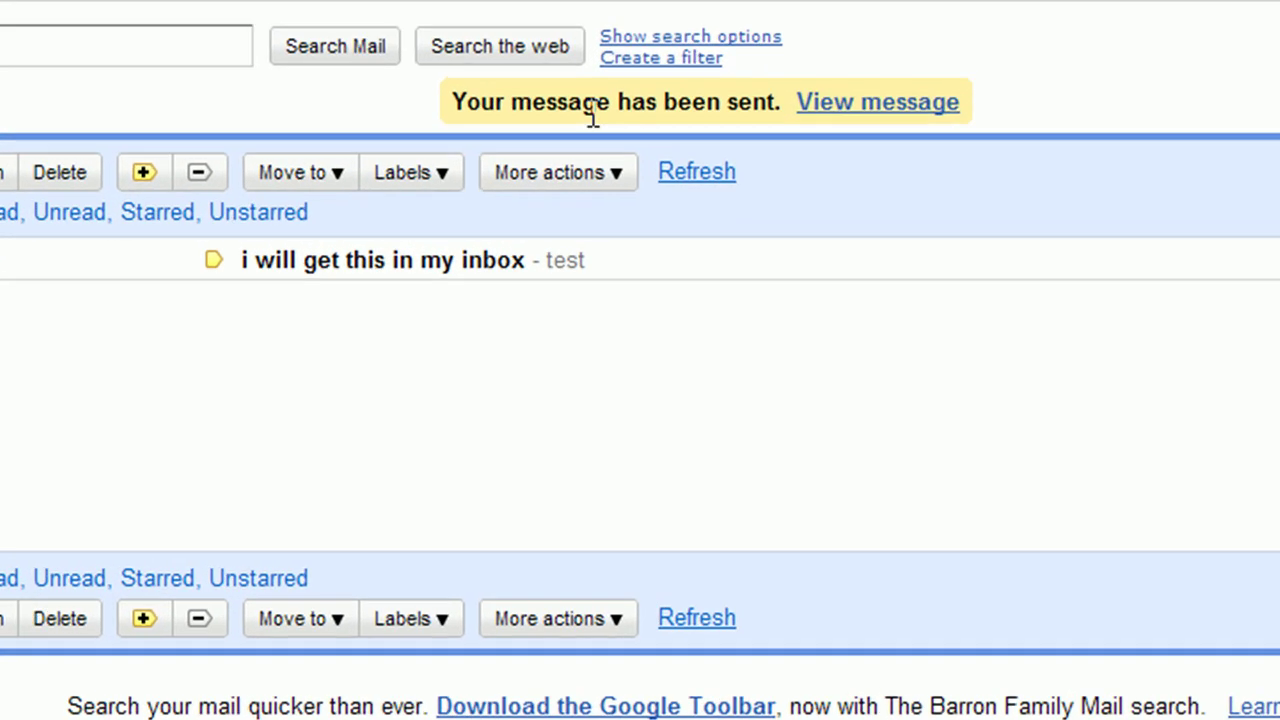
Open the Create a Filter form beside the search box.
{"action": "left_click", "coordinate": [692, 134]}
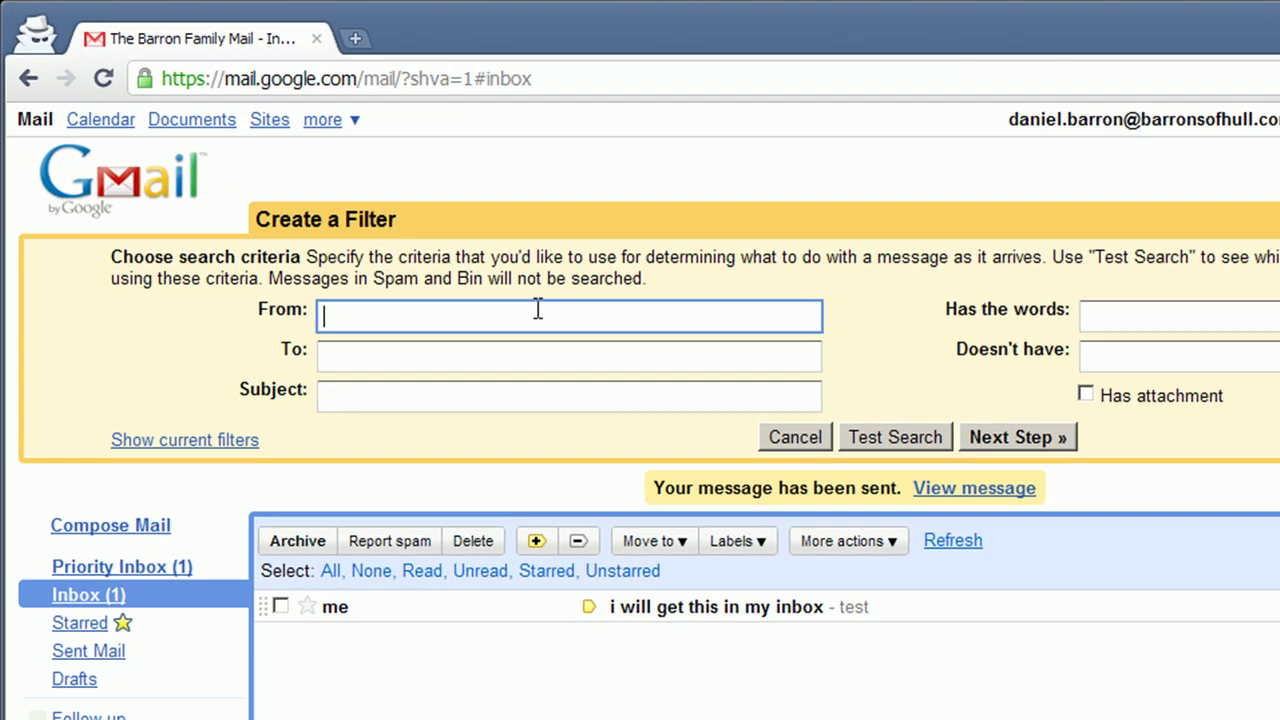
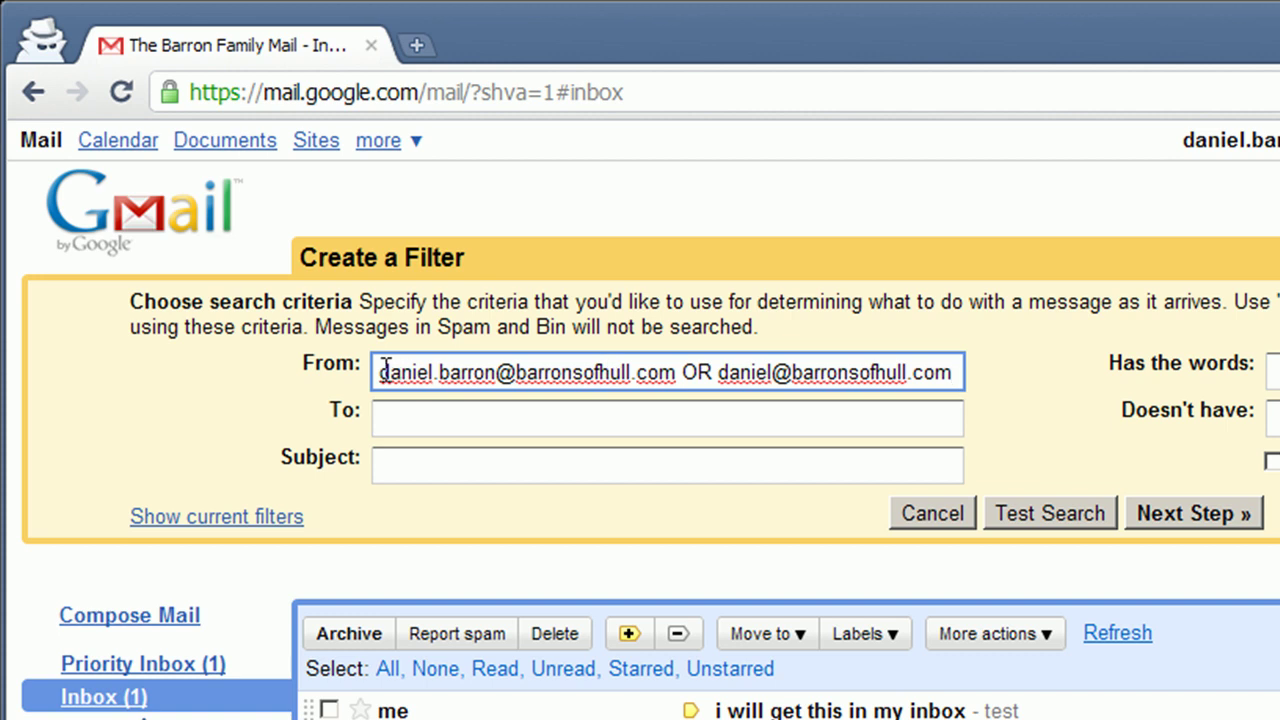
Set the filter's From and To criteria to both of the user's own addresses, joined with OR.
{"action": "left_click_drag", "start_coordinate": [379, 372], "coordinate": [965, 372]}
{"action": "key", "text": "ctrl+c"}
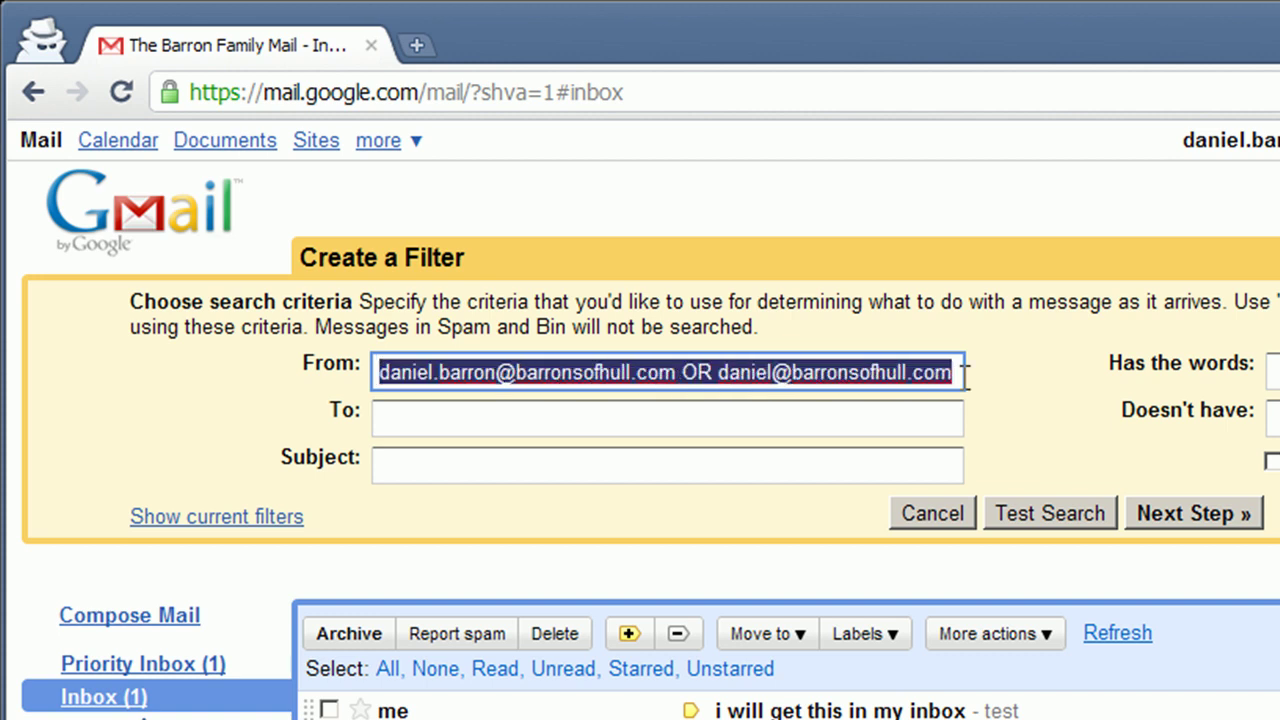
{"action": "left_click", "coordinate": [831, 424]}
{"action": "key", "text": "ctrl+v"}
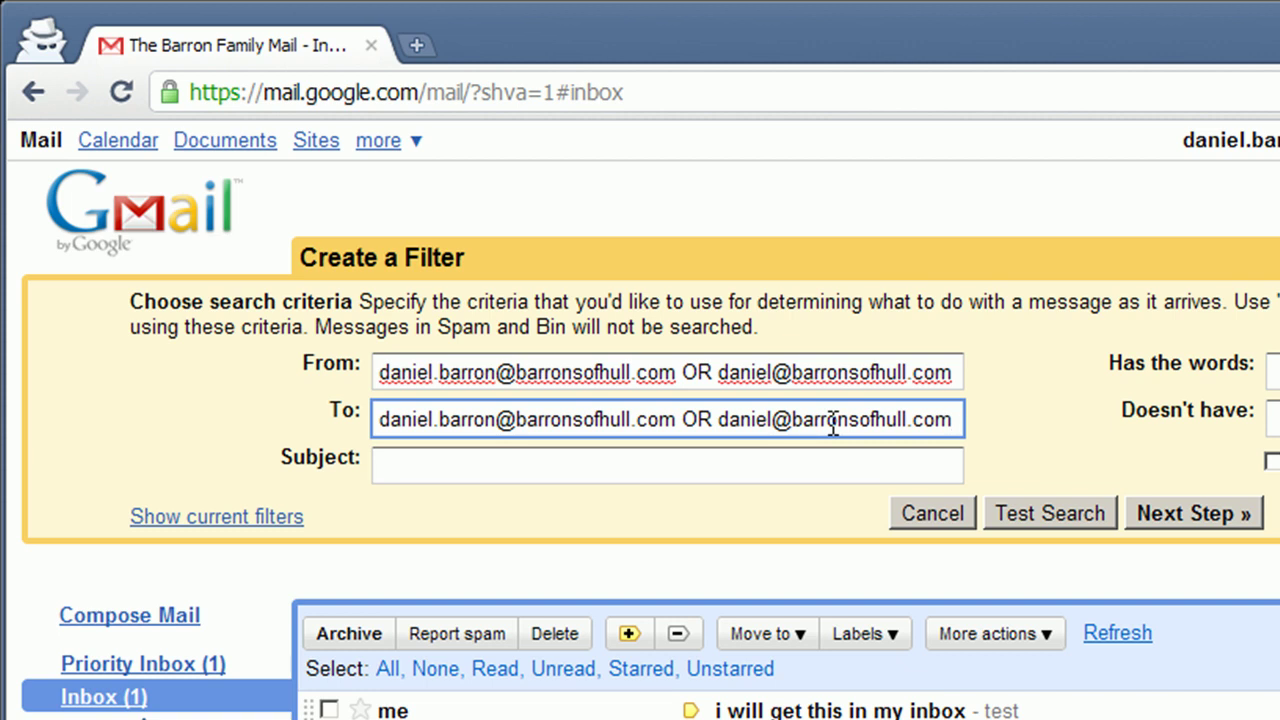
{"action": "left_click", "coordinate": [1187, 518]}
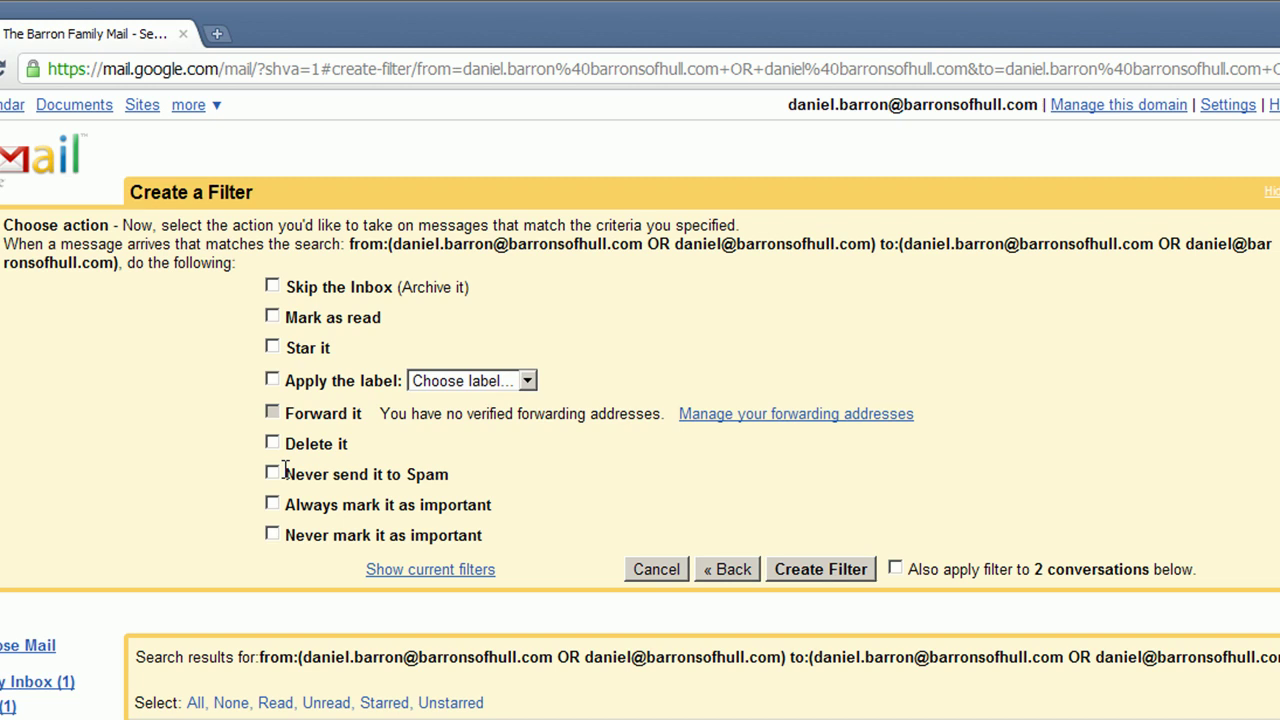
Tick 'Never send it to Spam' and create the filter.
{"action": "left_click", "coordinate": [273, 473]}
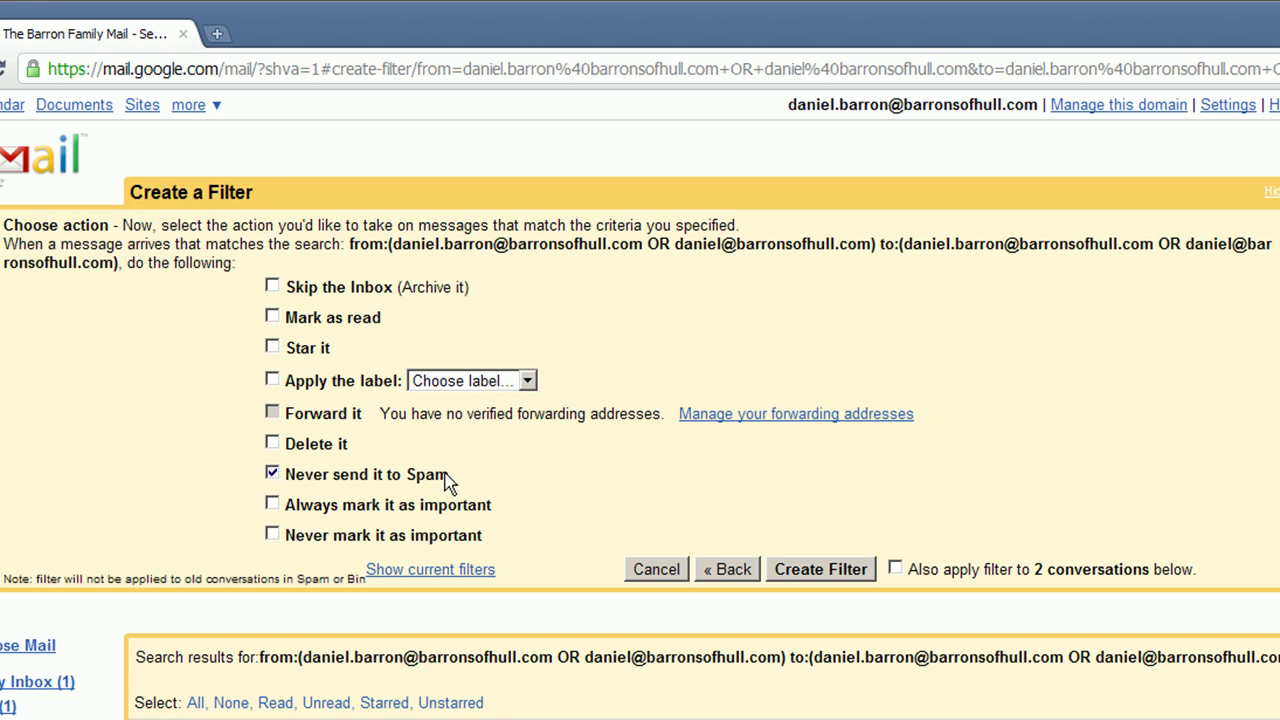
{"action": "left_click", "coordinate": [820, 569]}
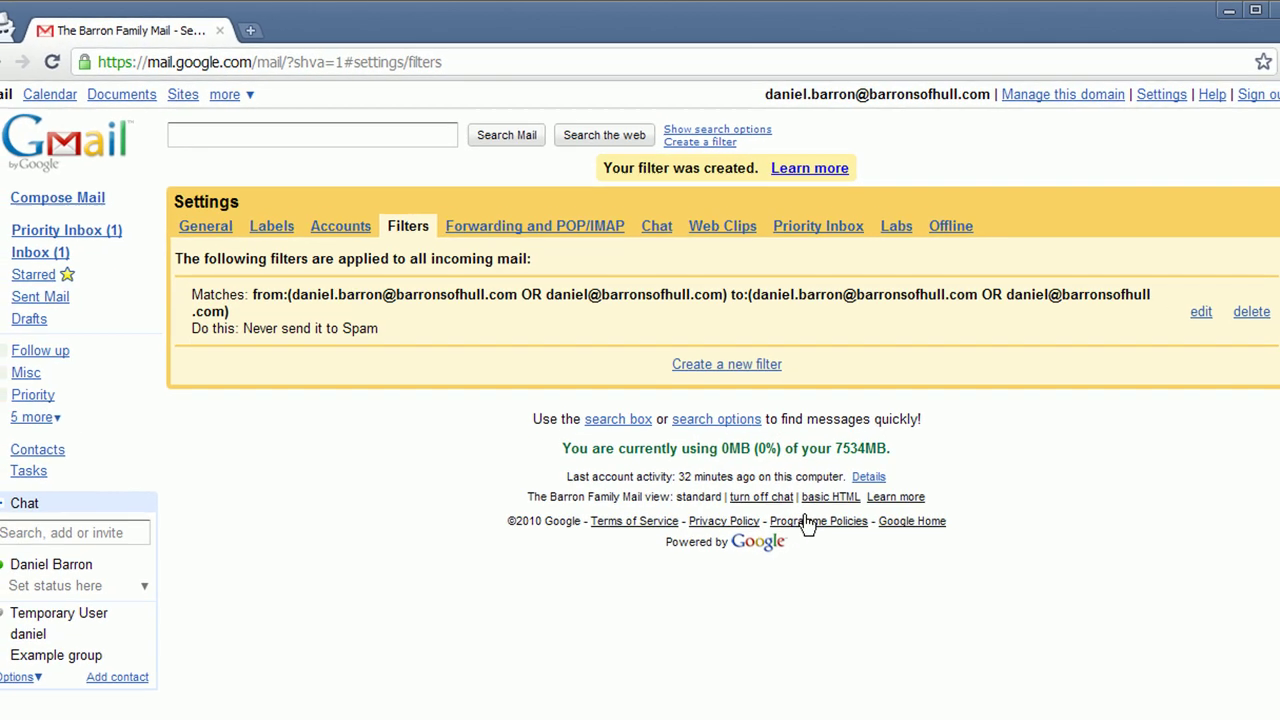
Send a message to the group address with subject 'this will appear now' and body 'test'.
{"action": "left_click", "coordinate": [86, 187]}
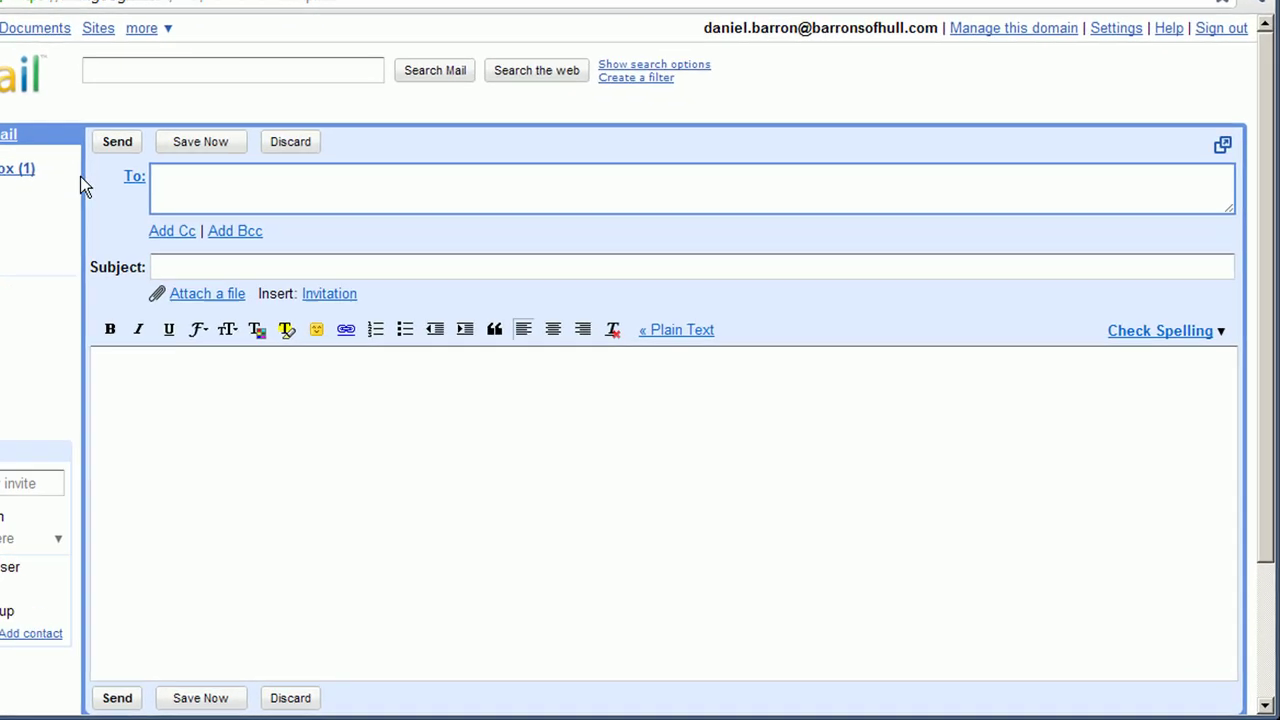
{"action": "type", "text": "daniel"}
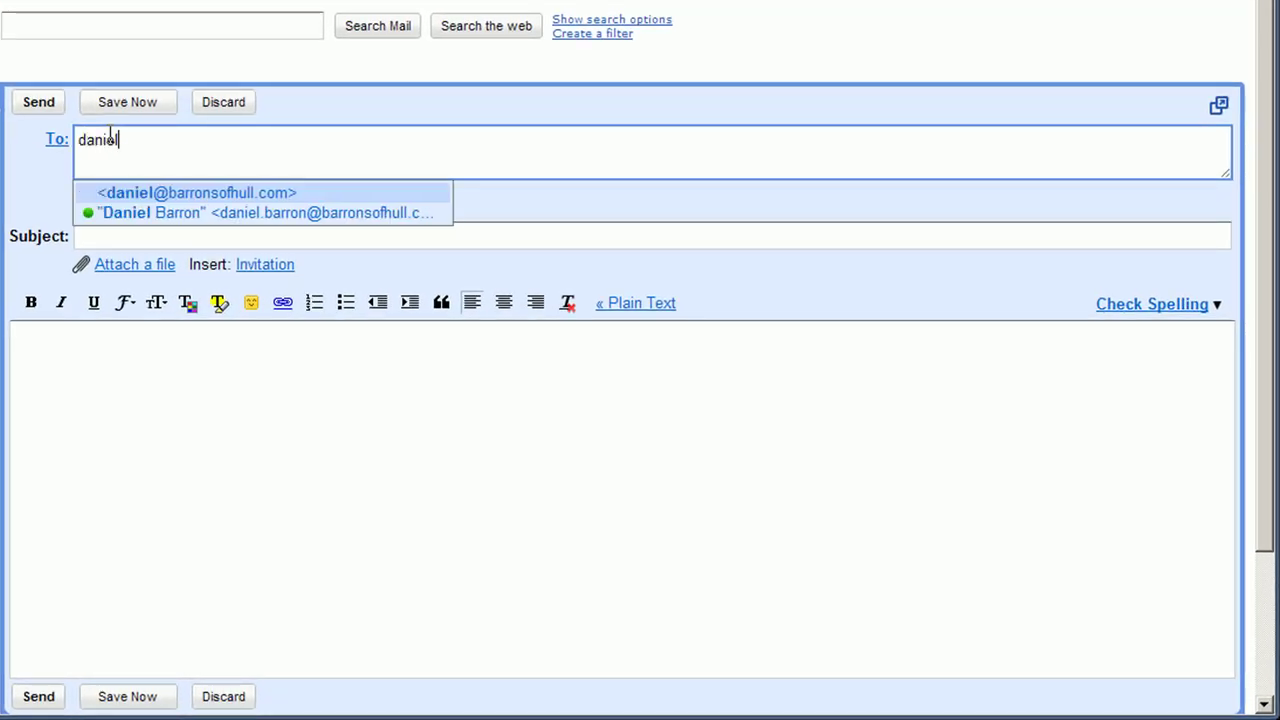
{"action": "left_click", "coordinate": [150, 192]}
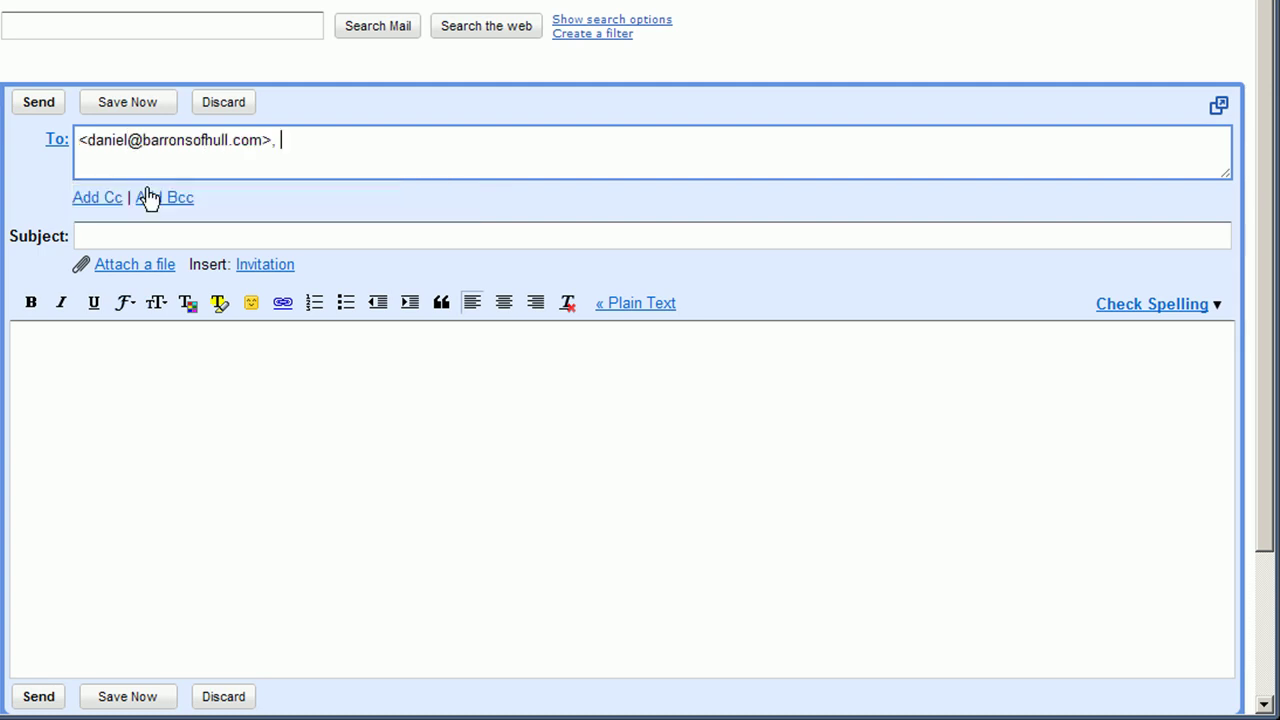
{"action": "left_click", "coordinate": [177, 240]}
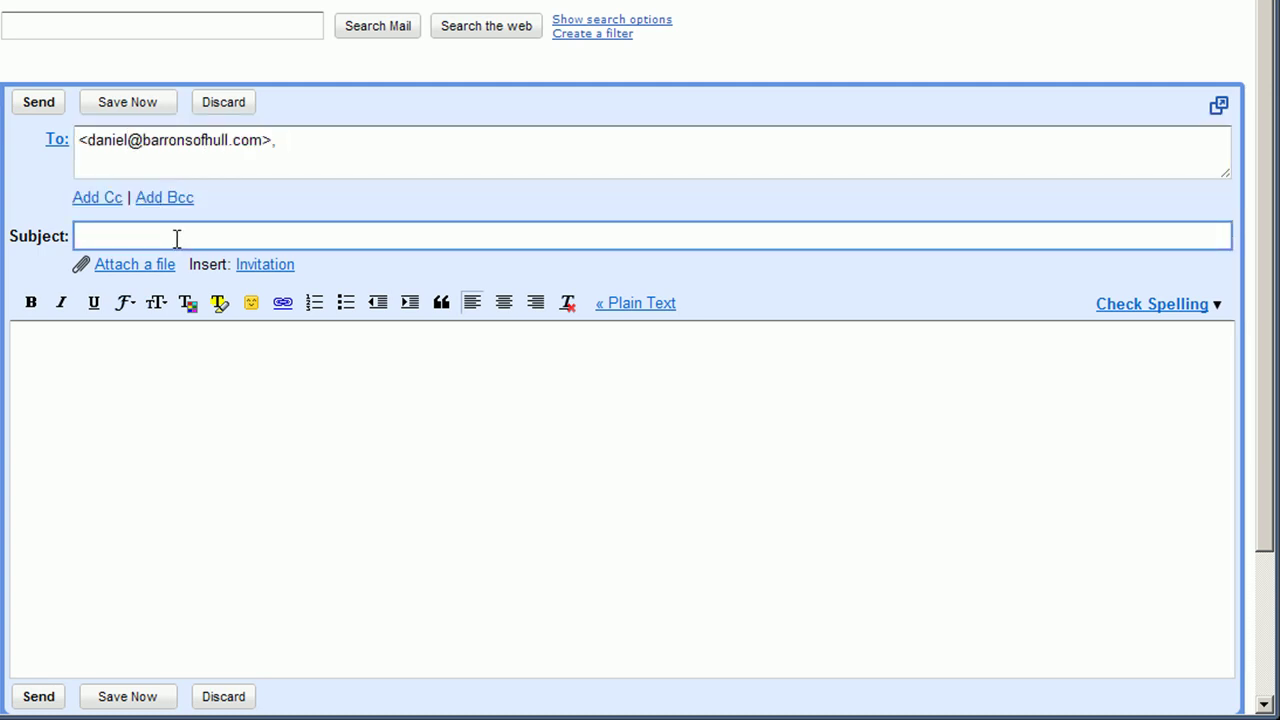
{"action": "type", "text": "this will appear now"}
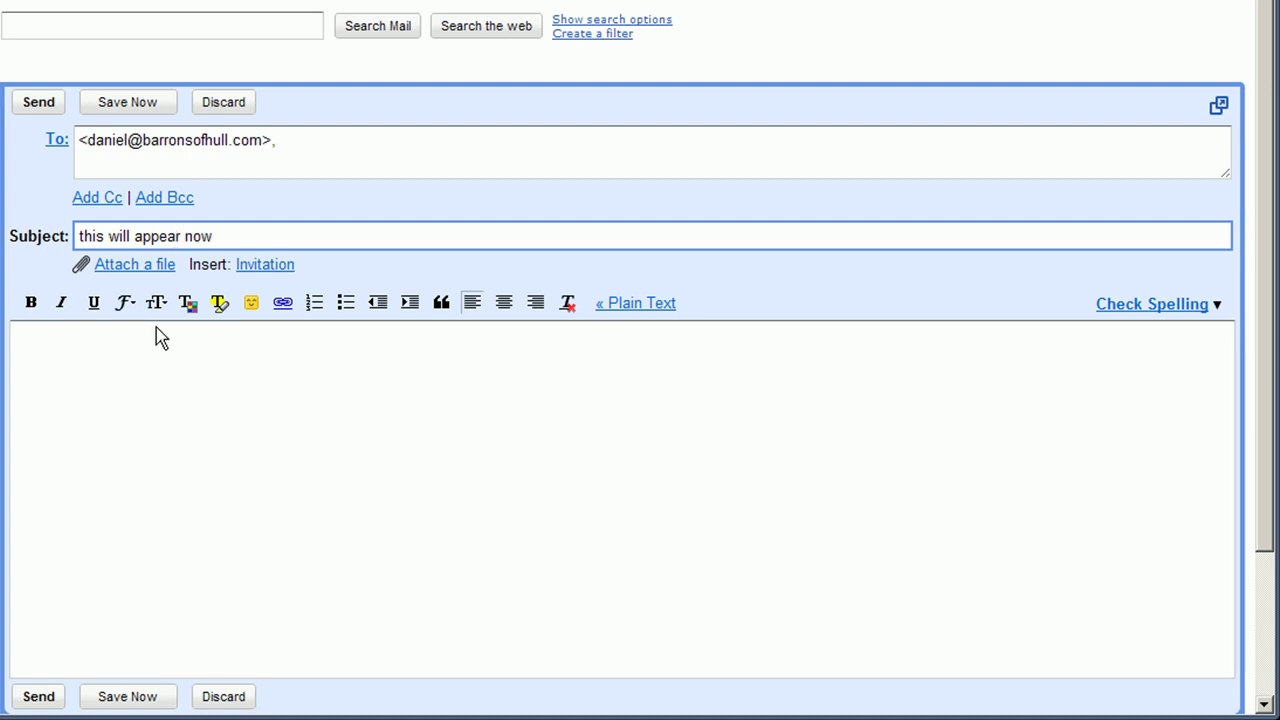
{"action": "left_click", "coordinate": [158, 335]}
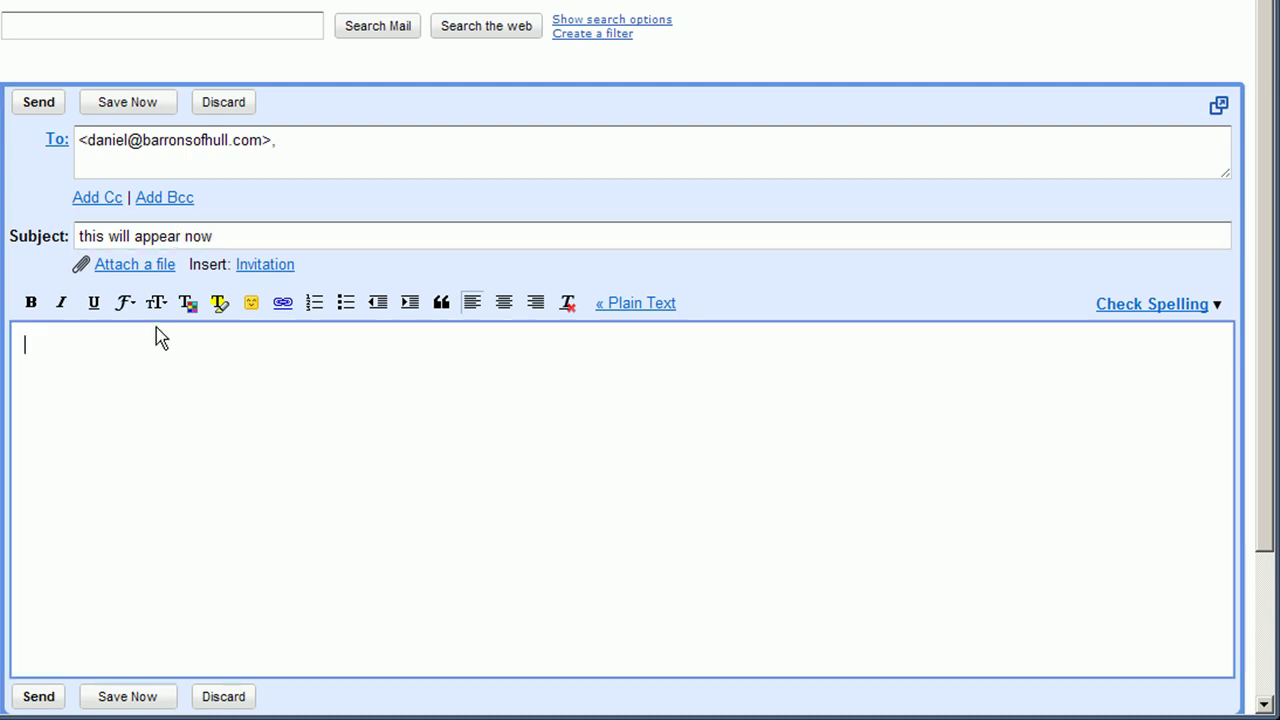
{"action": "type", "text": "test"}
{"action": "left_click", "coordinate": [40, 104]}
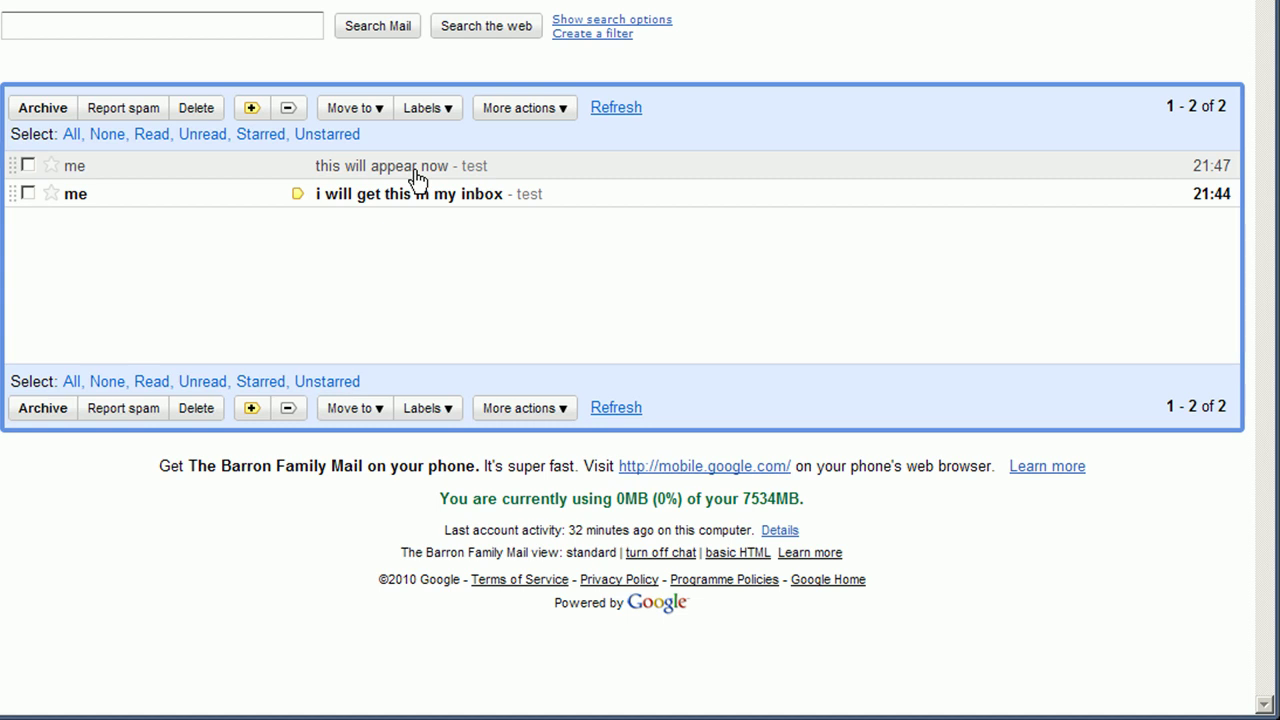
Delete the Never send it to Spam filter from the current filters and return to the inbox.
{"action": "left_click", "coordinate": [577, 35]}
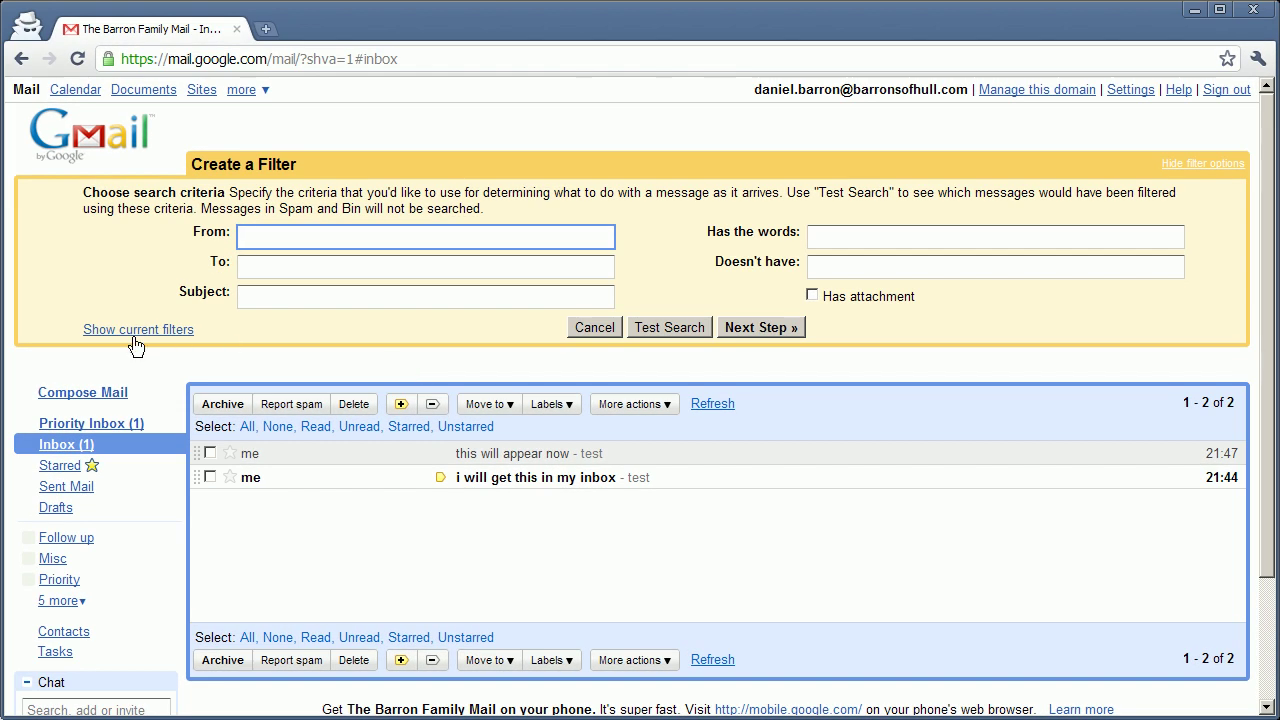
{"action": "left_click", "coordinate": [130, 329]}
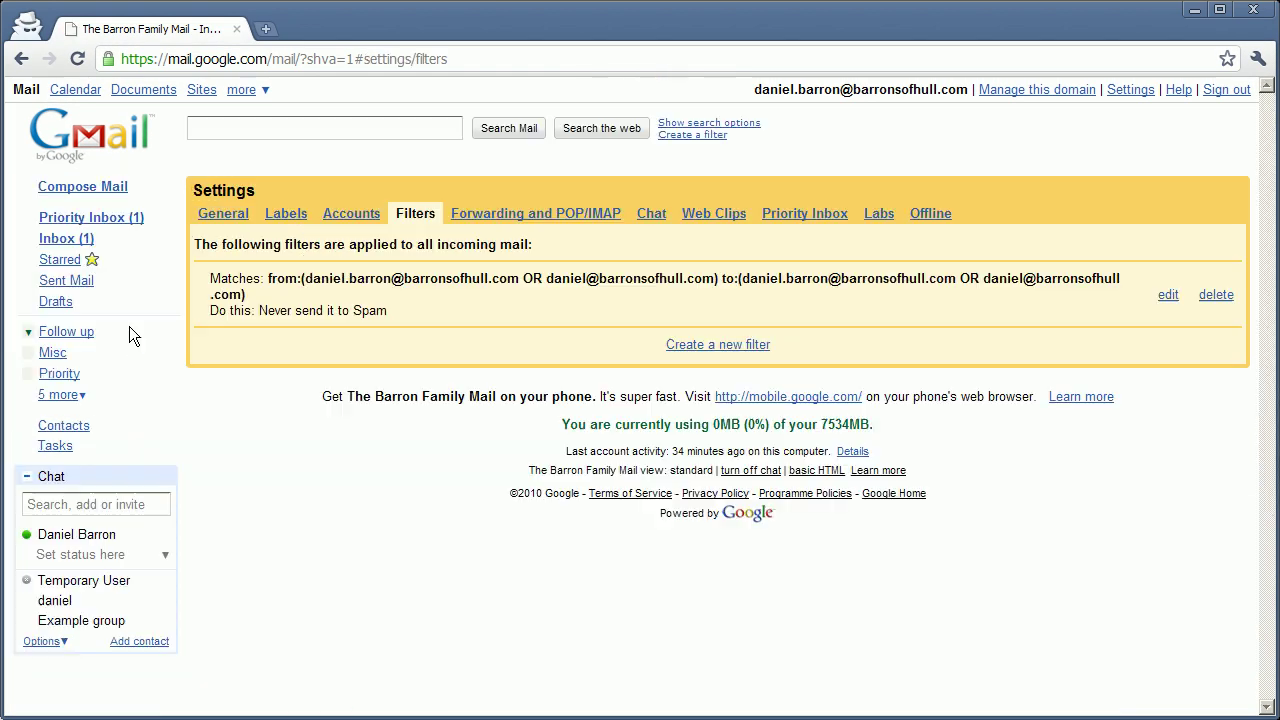
{"action": "left_click", "coordinate": [1218, 296]}
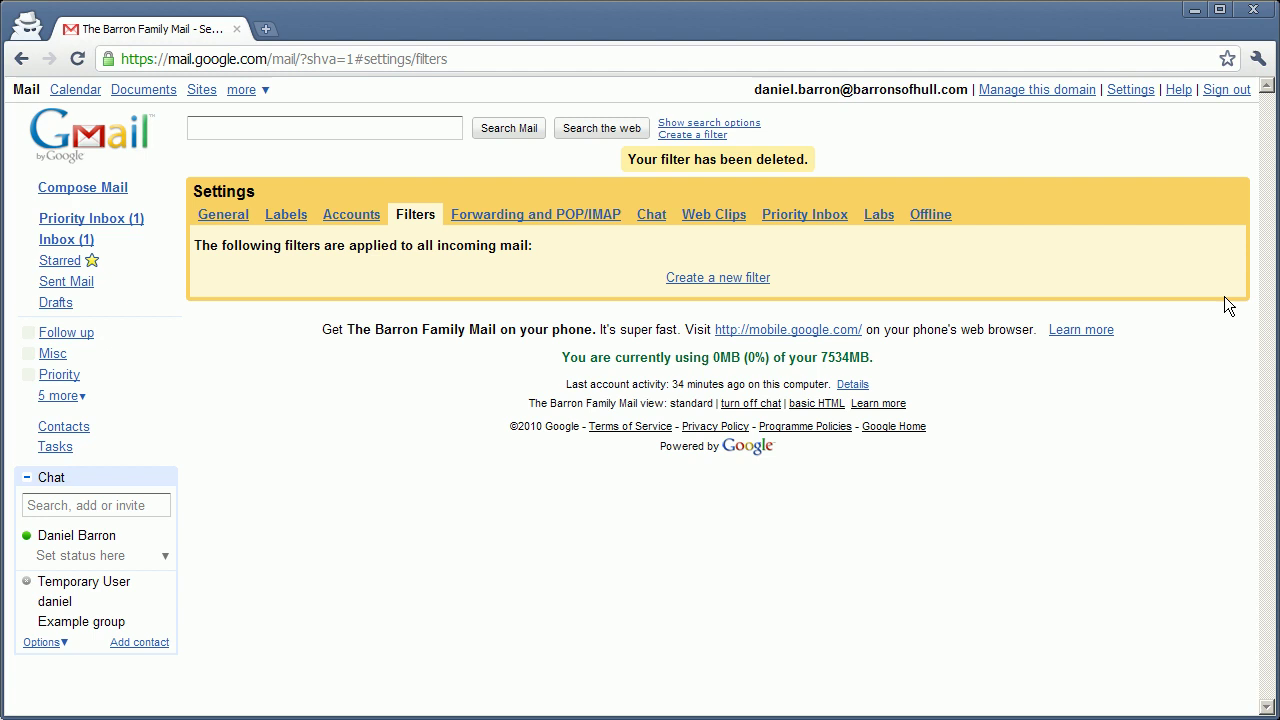
{"action": "left_click", "coordinate": [68, 242]}
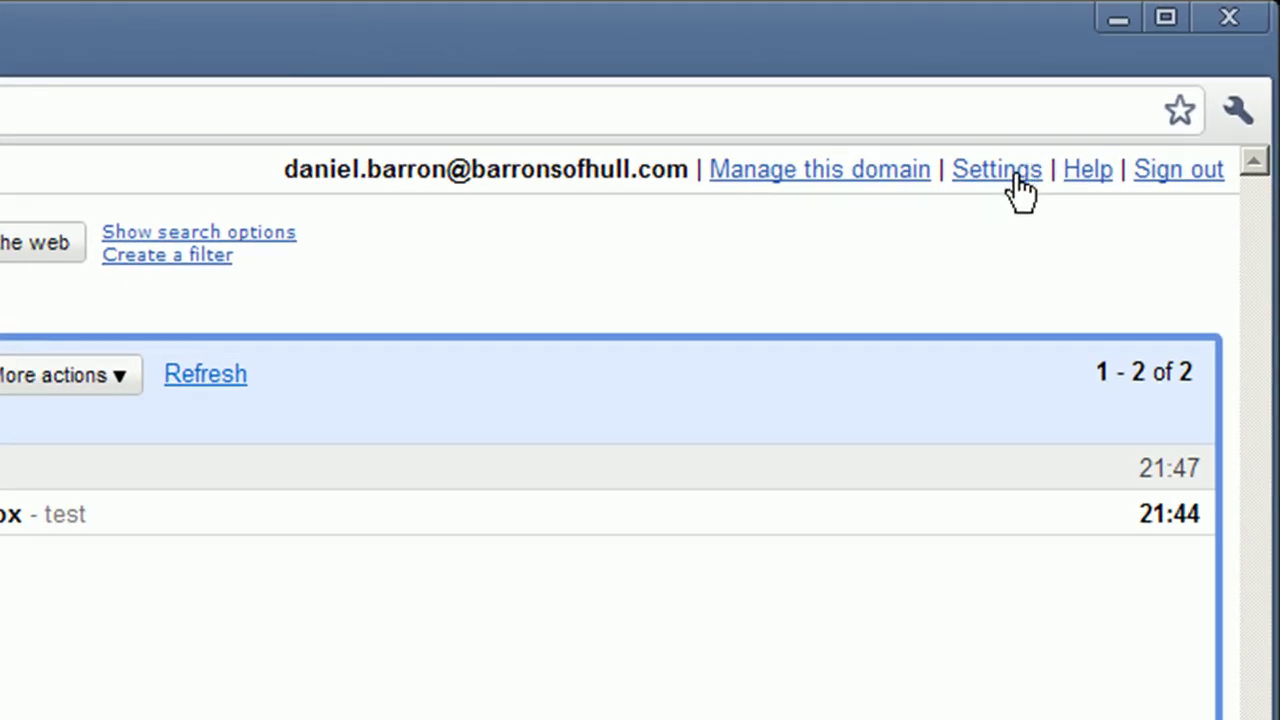
In Settings > Accounts, add the group address as a Send mail as address and send its verification email.
{"action": "left_click", "coordinate": [1018, 182]}
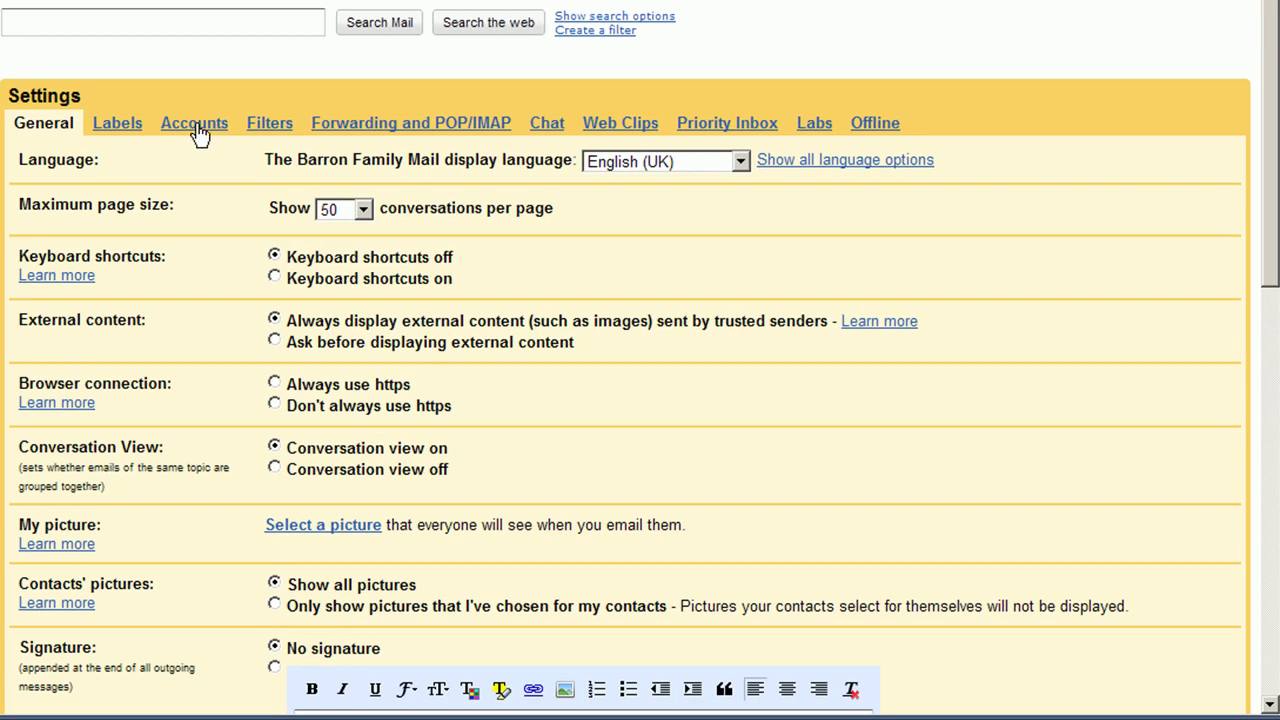
{"action": "left_click", "coordinate": [197, 125]}
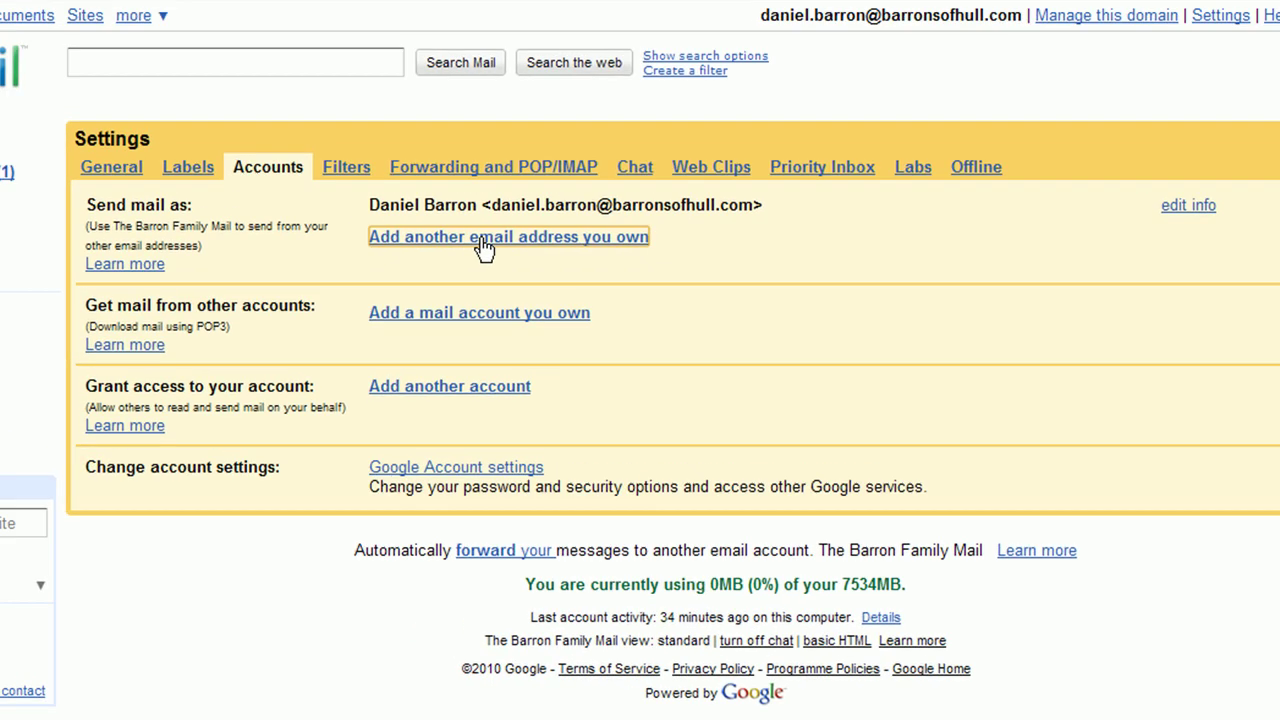
{"action": "left_click", "coordinate": [398, 192]}
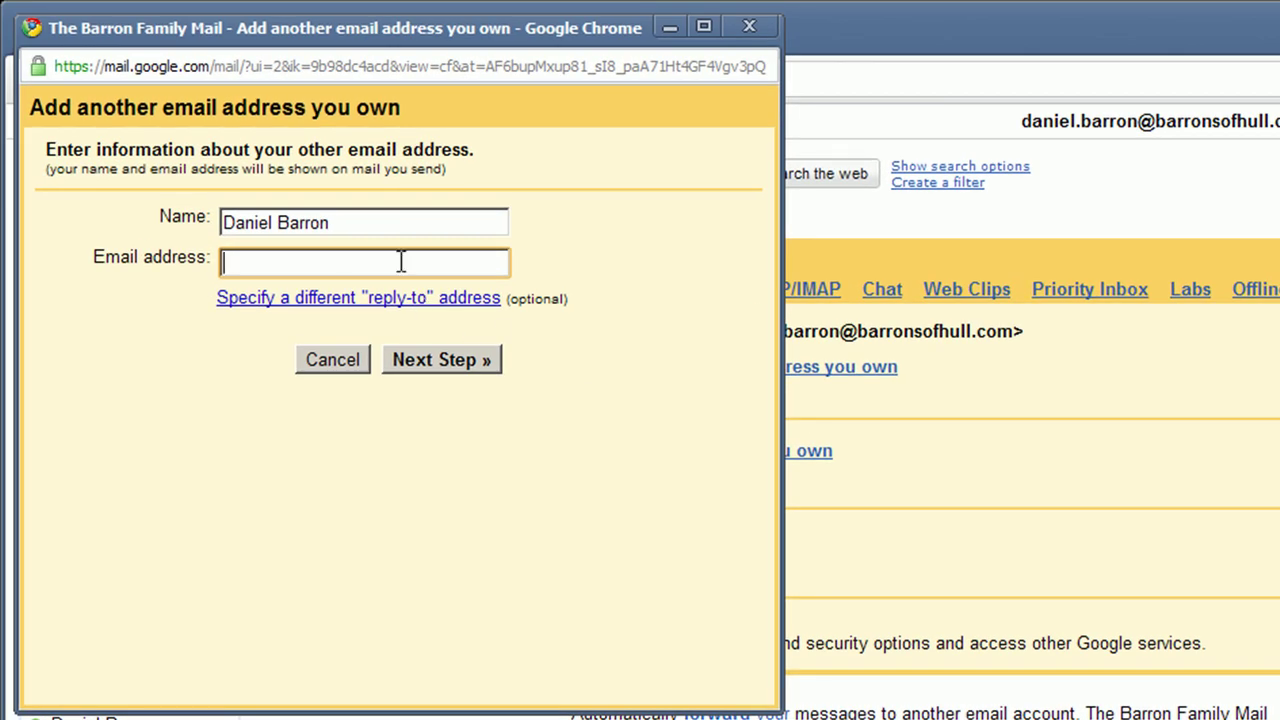
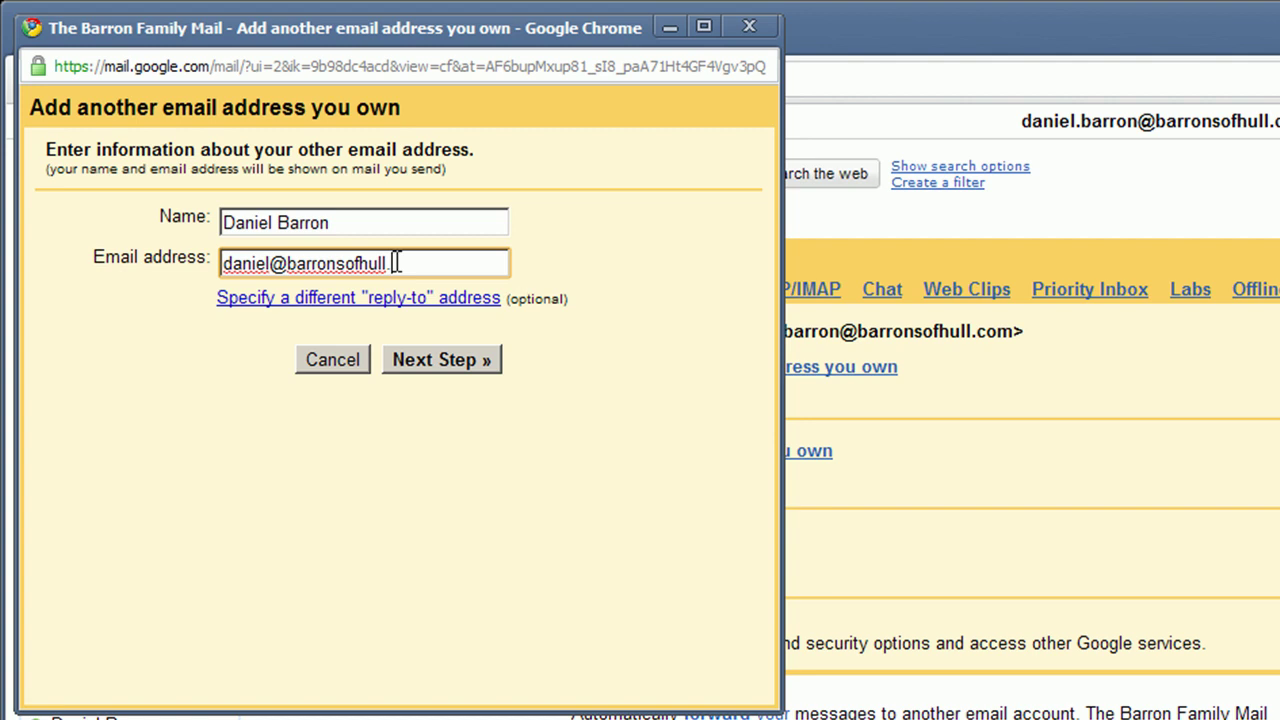
{"action": "left_click", "coordinate": [458, 366]}
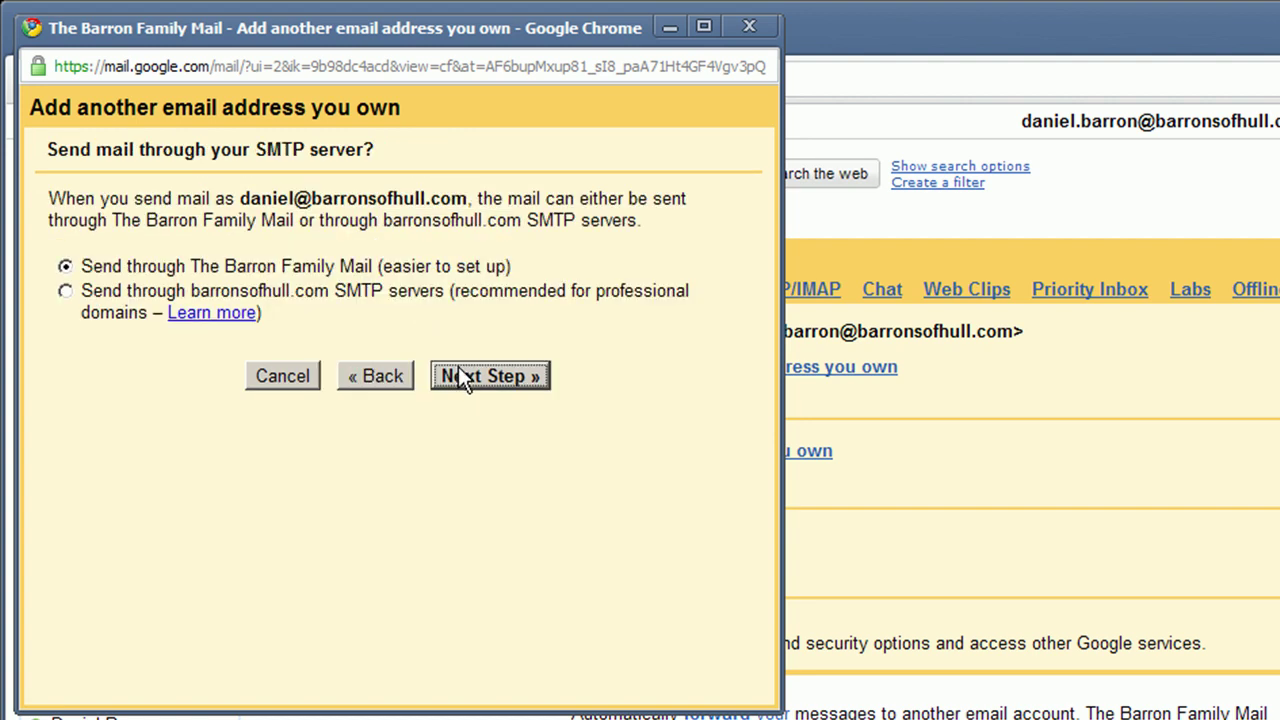
{"action": "left_click", "coordinate": [461, 377]}
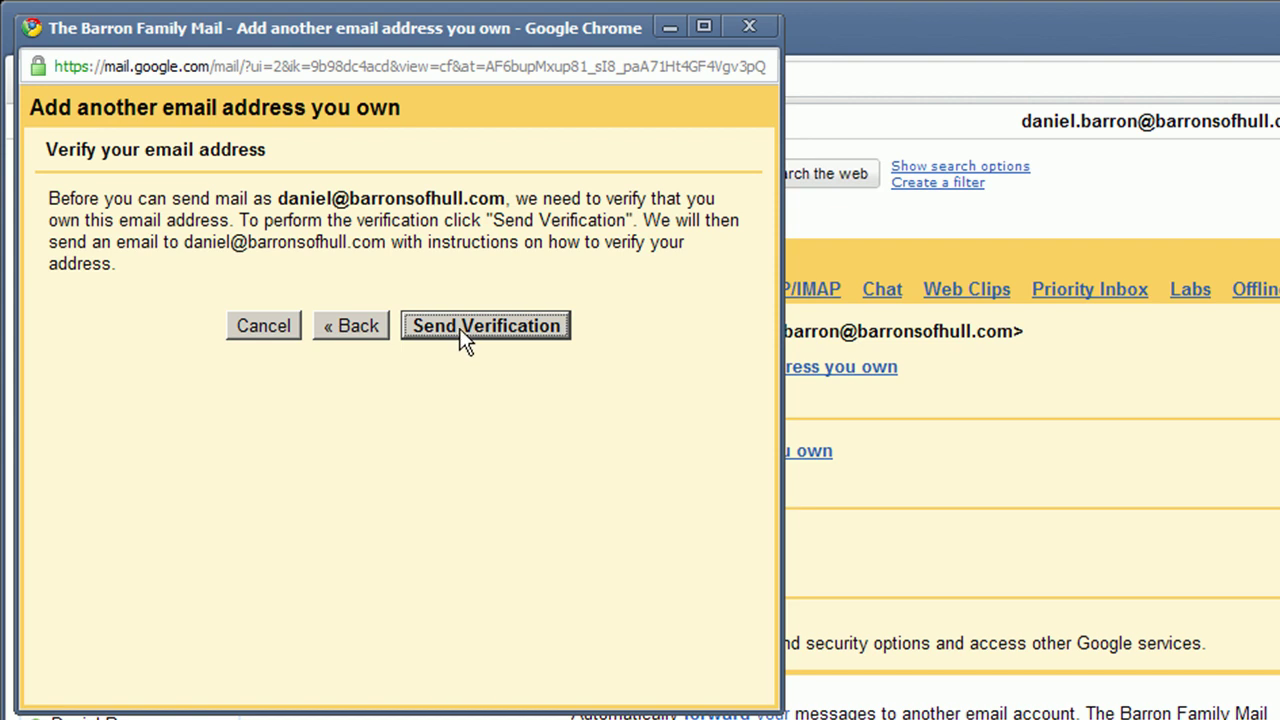
{"action": "left_click", "coordinate": [459, 328]}
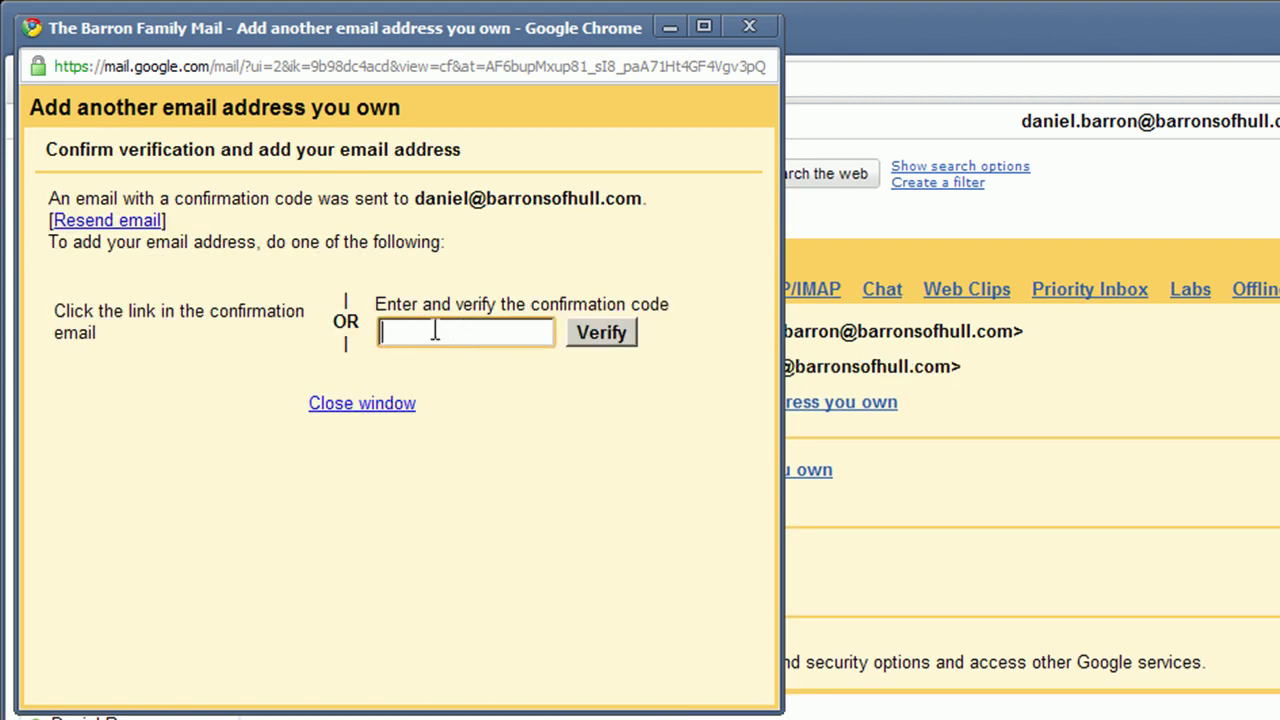
{"action": "left_click", "coordinate": [392, 404]}
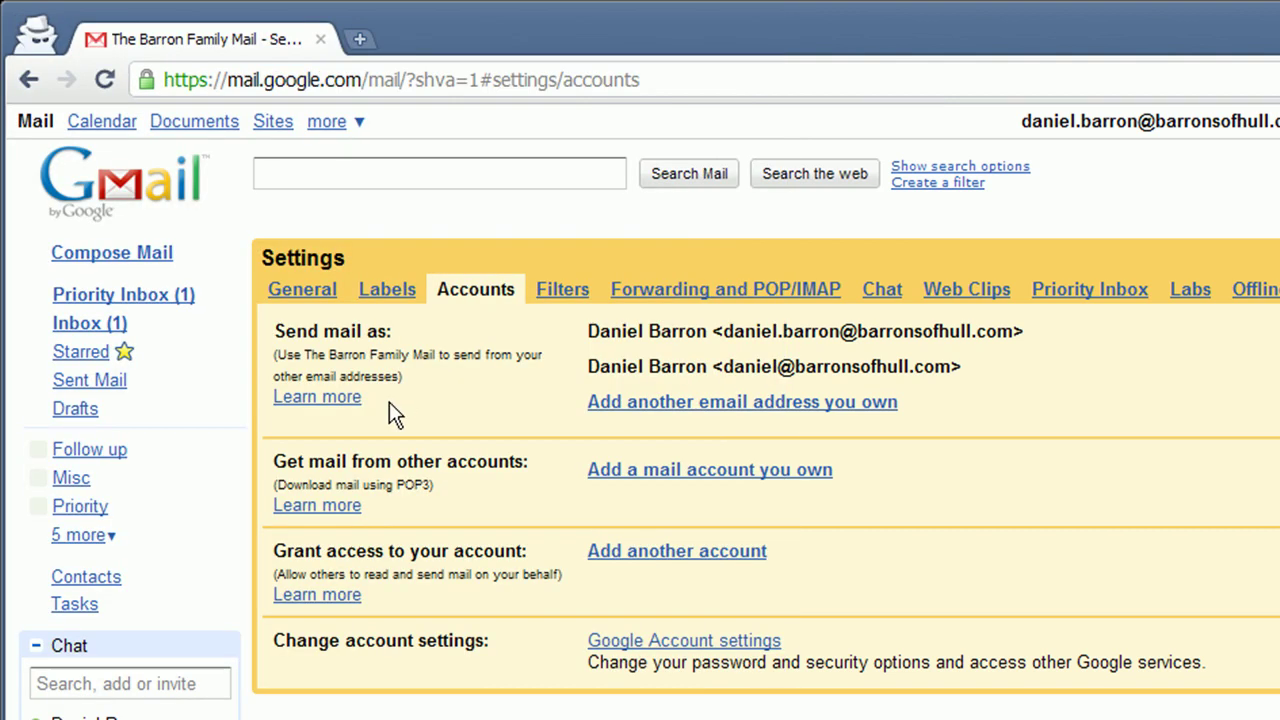
Refresh the inbox, open the confirmation email, and follow its link to verify the group send-as address.
{"action": "left_click", "coordinate": [105, 318]}
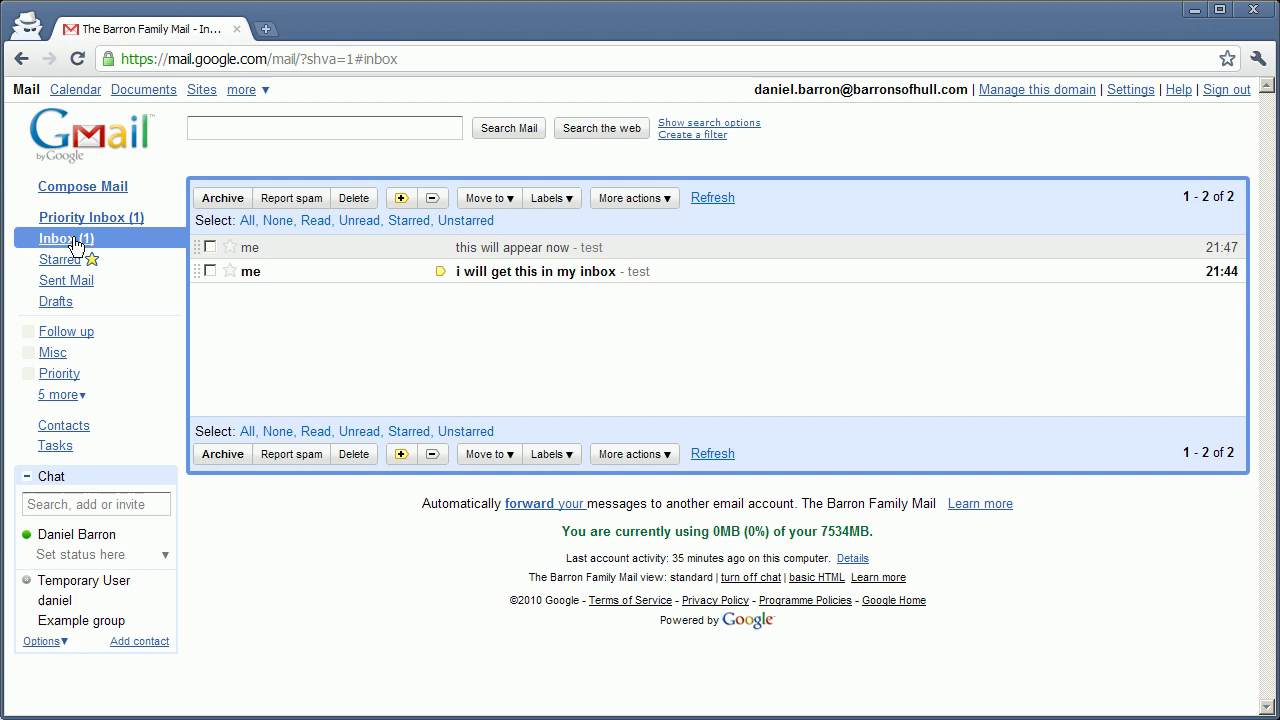
{"action": "left_click", "coordinate": [712, 198]}
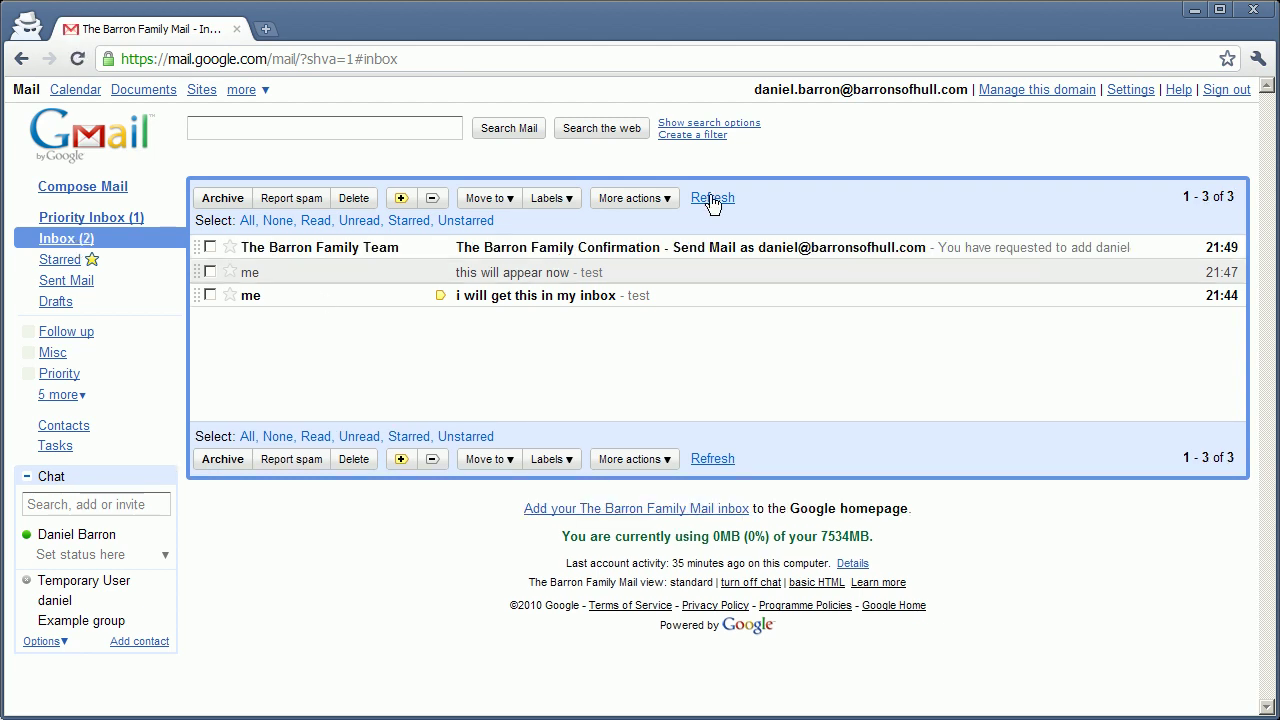
{"action": "left_click", "coordinate": [714, 249]}
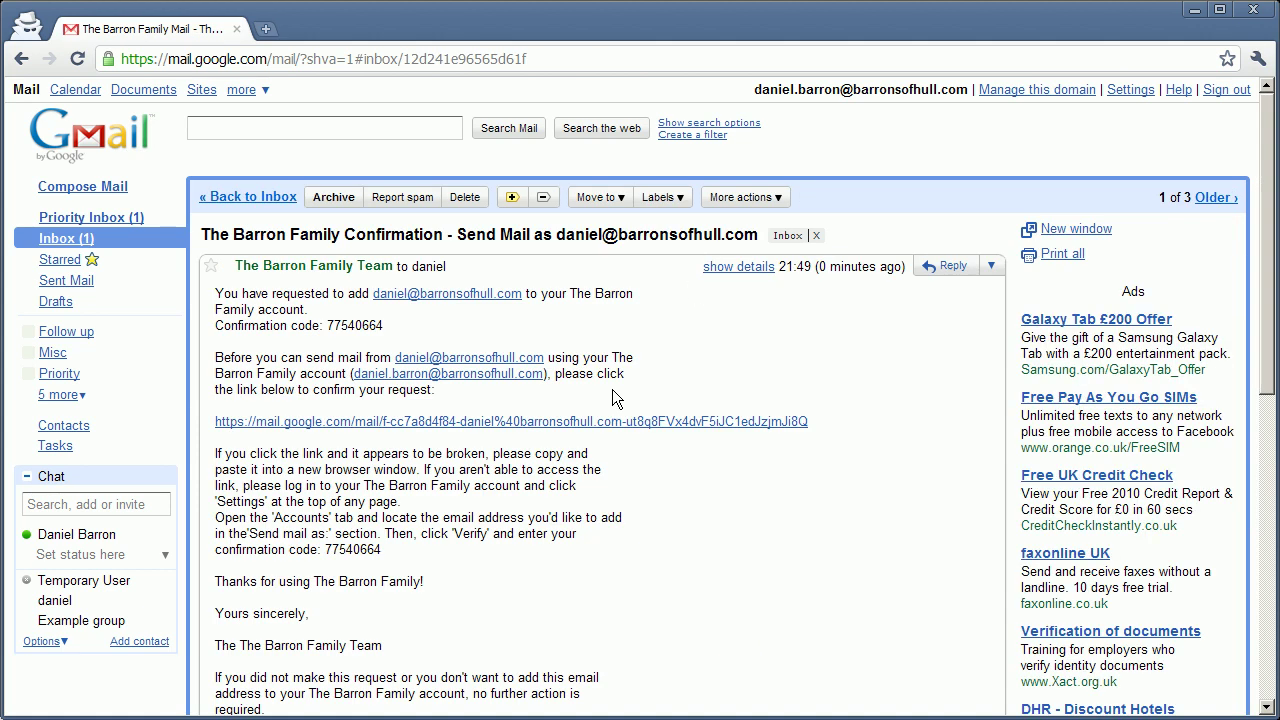
{"action": "left_click", "coordinate": [518, 425]}
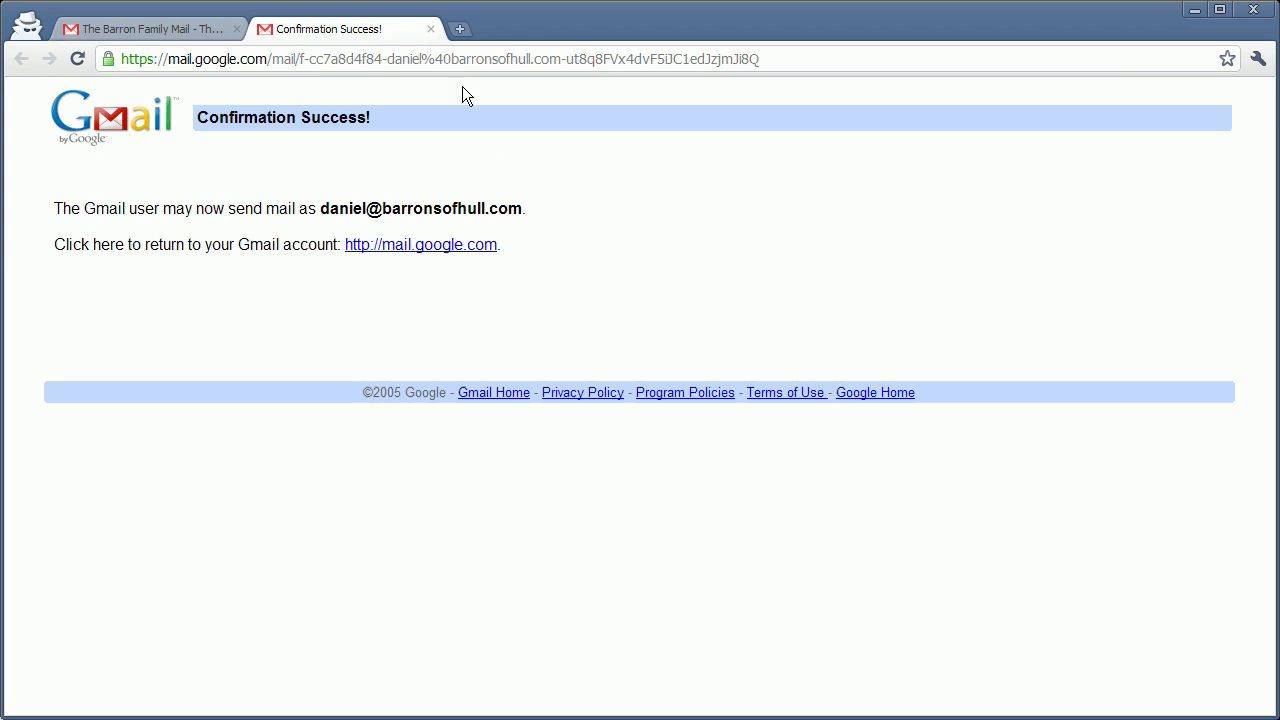
Close the Confirmation Success tab, refresh the inbox, and start a blank new message.
{"action": "left_click", "coordinate": [431, 29]}
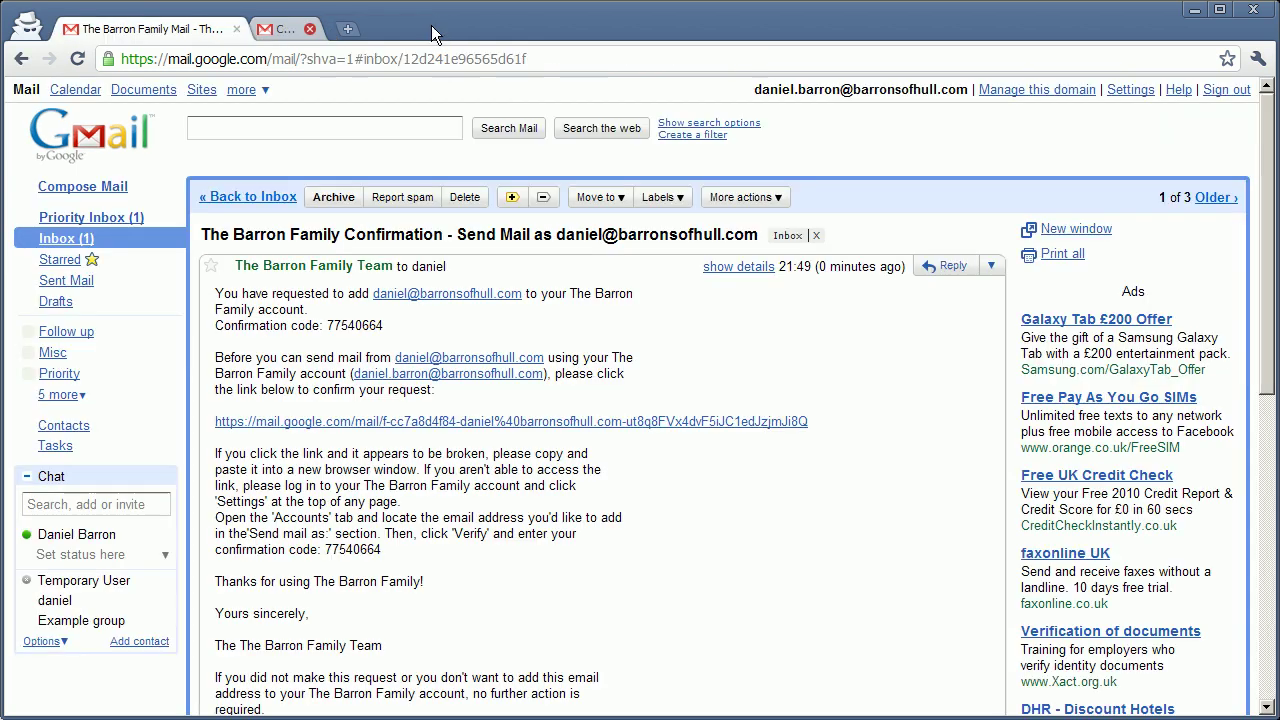
{"action": "left_click", "coordinate": [259, 199]}
{"action": "left_click", "coordinate": [712, 199]}
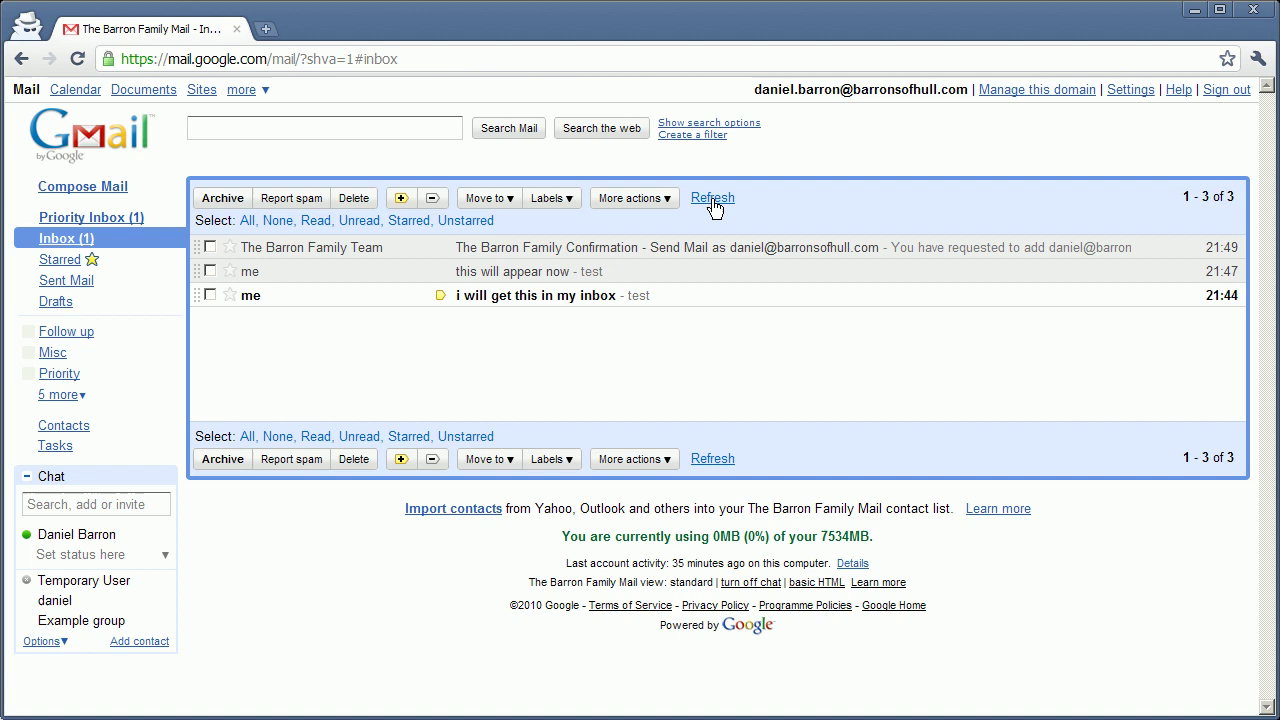
{"action": "left_click", "coordinate": [112, 190]}
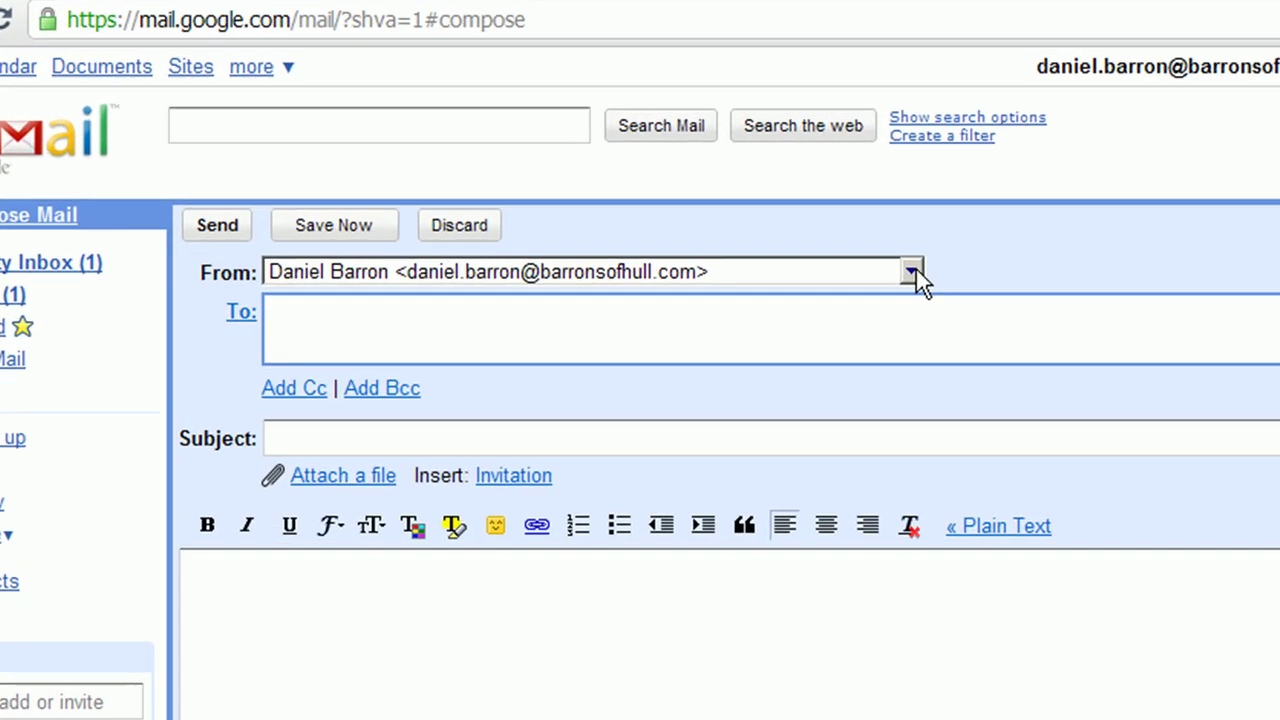
{"action": "left_click", "coordinate": [672, 224]}
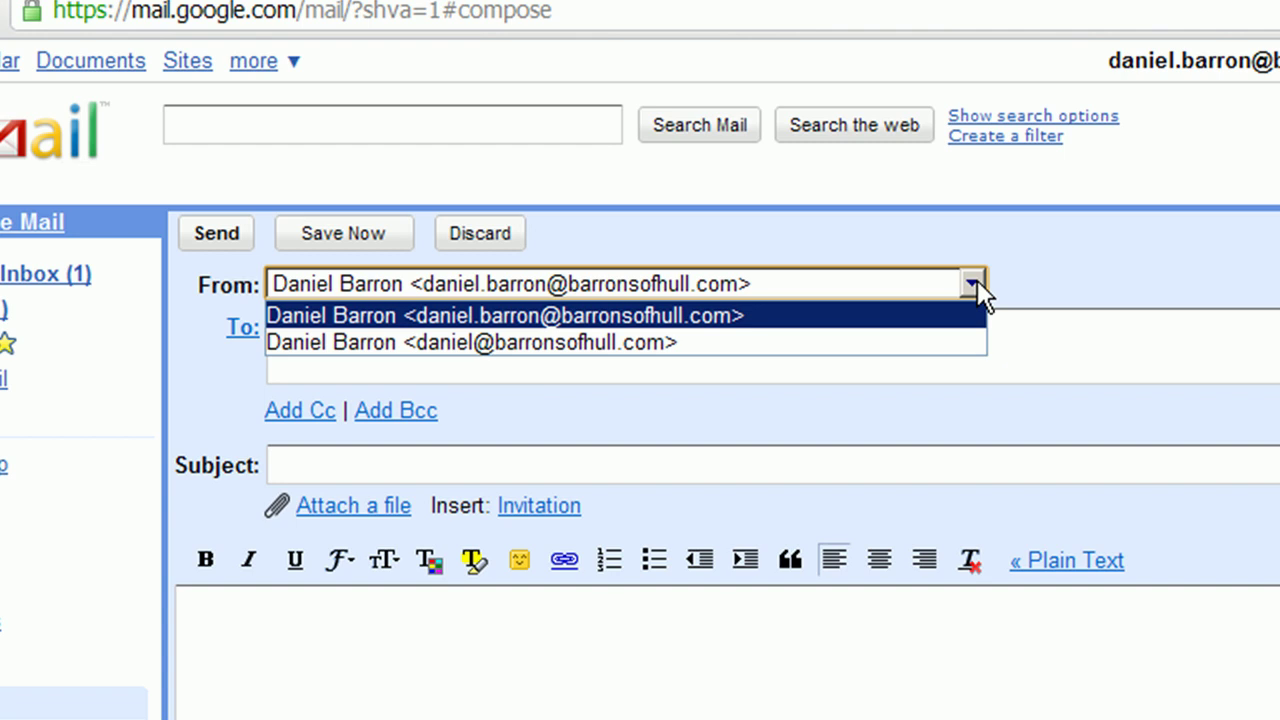
{"action": "left_click", "coordinate": [977, 282]}
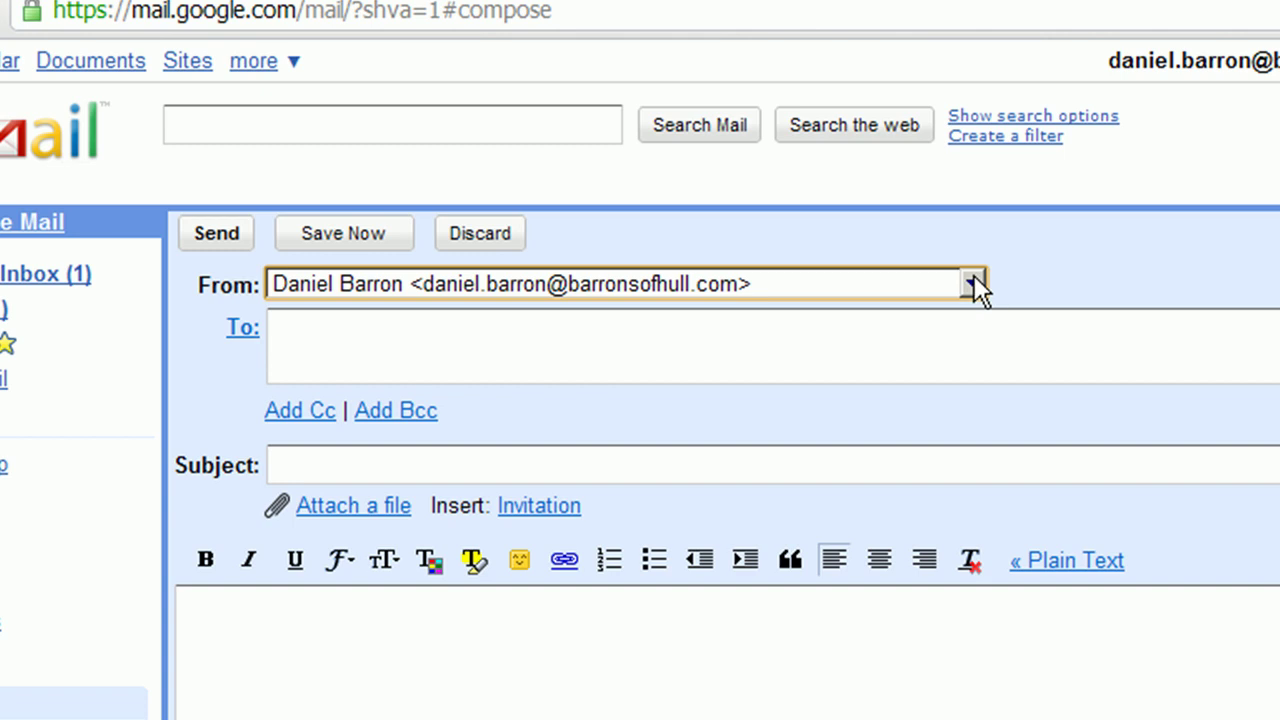
{"action": "left_click", "coordinate": [974, 283]}
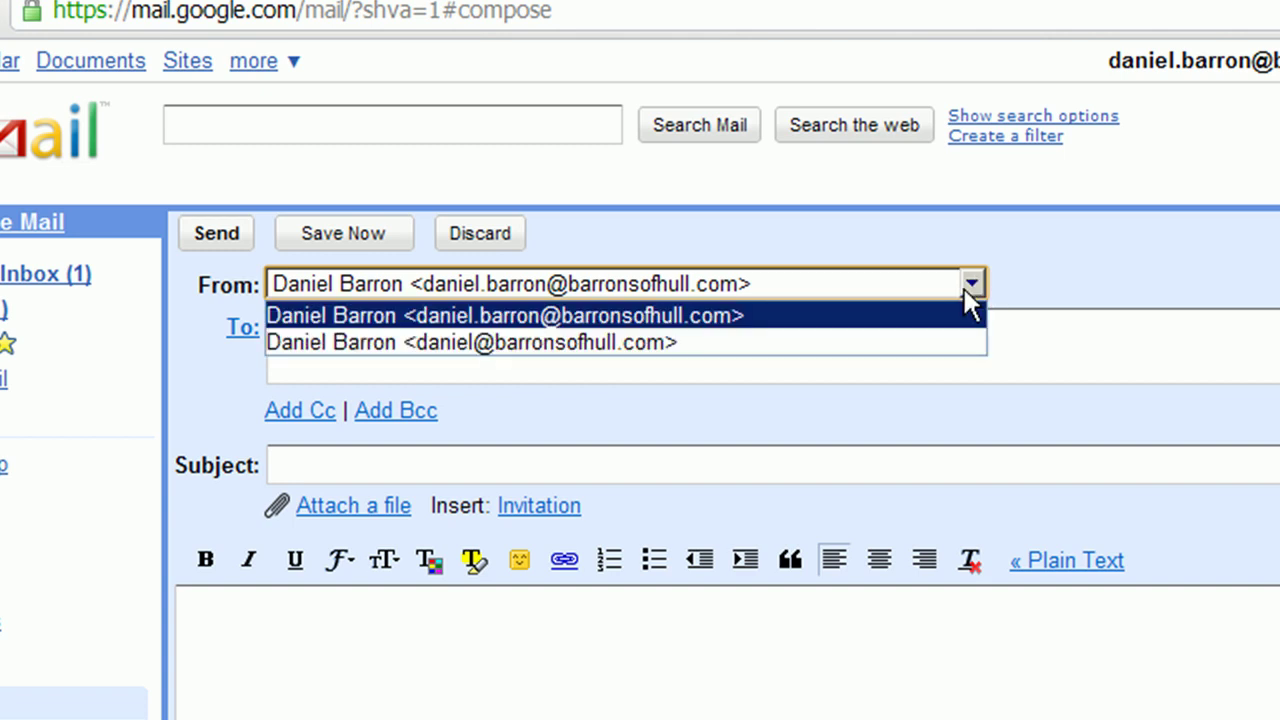
{"action": "left_click", "coordinate": [975, 282]}
{"action": "left_click", "coordinate": [977, 282]}
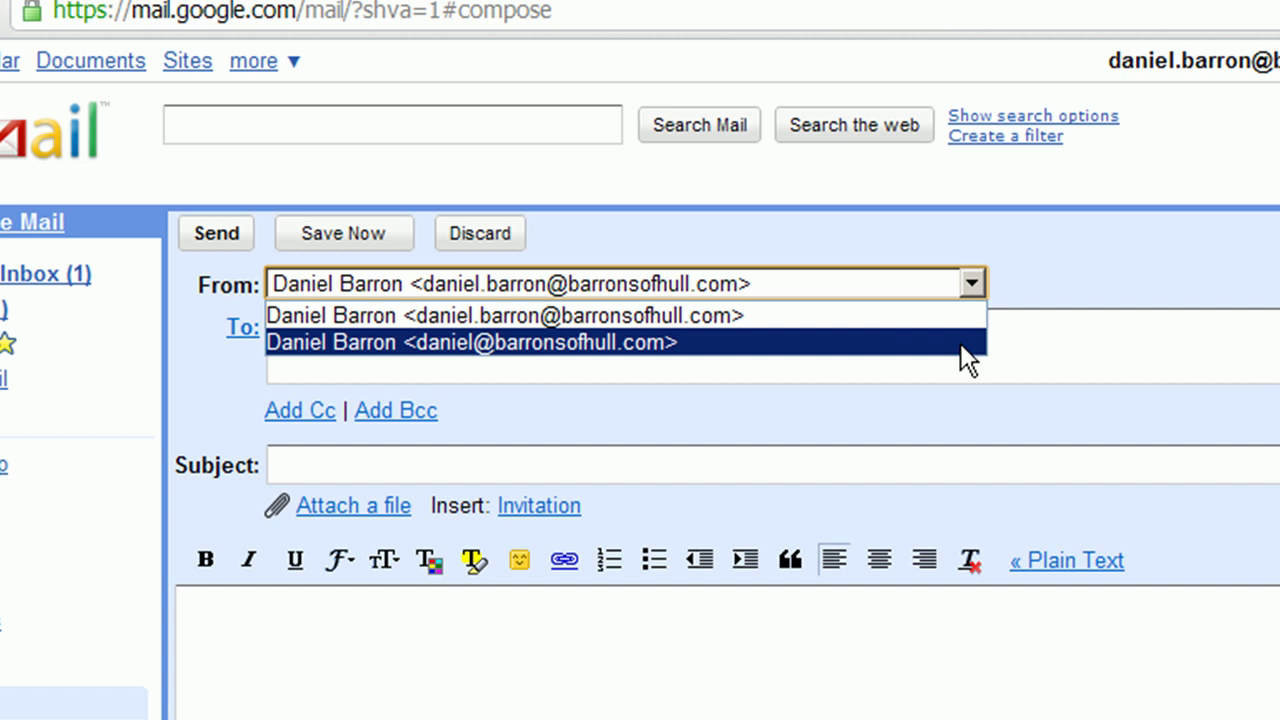
{"action": "left_click", "coordinate": [982, 286]}
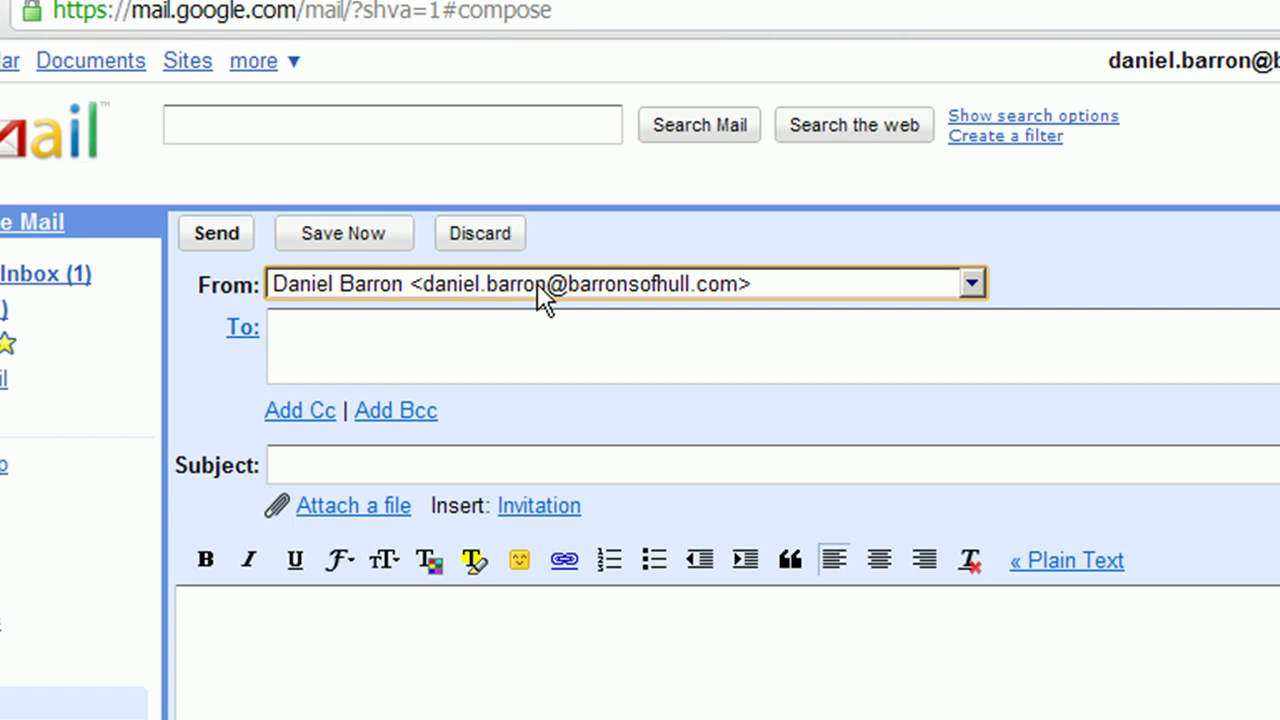
Send the group address a message titled 'this will appear in the inbox and be unread' with body 'test'.
{"action": "left_click", "coordinate": [501, 326]}
{"action": "type", "text": "da"}
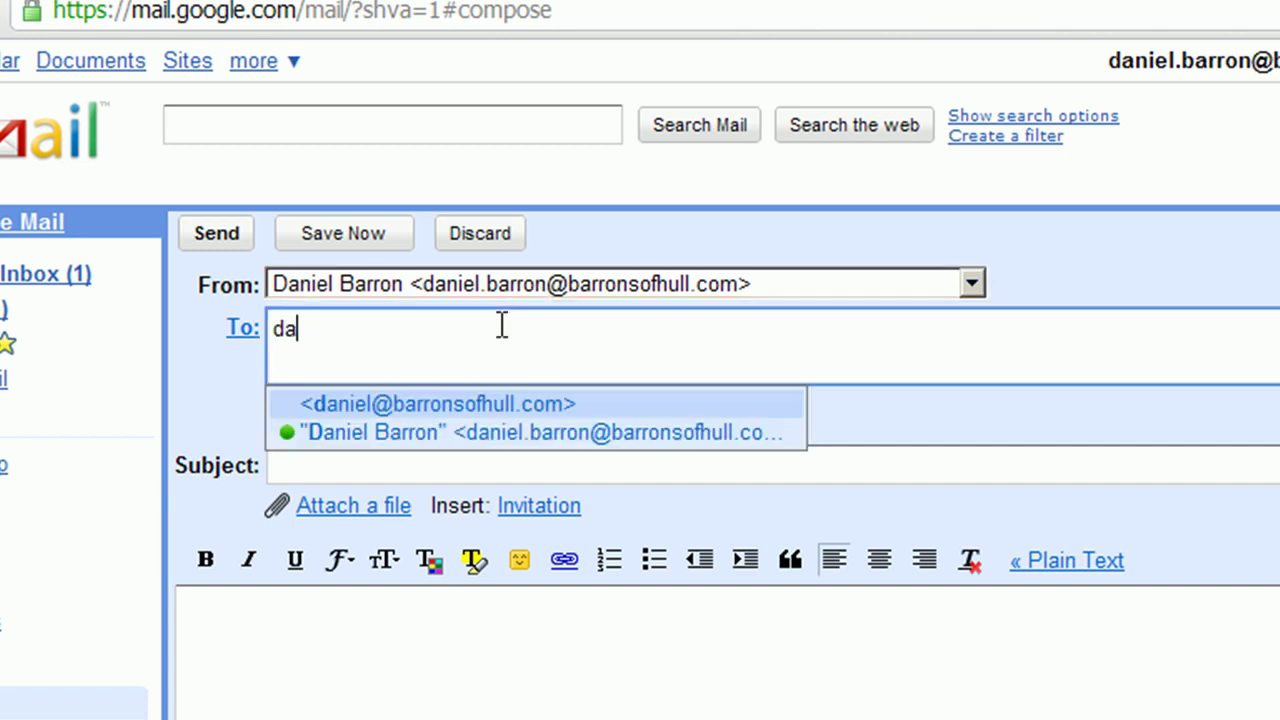
{"action": "type", "text": "niel"}
{"action": "left_click", "coordinate": [459, 403]}
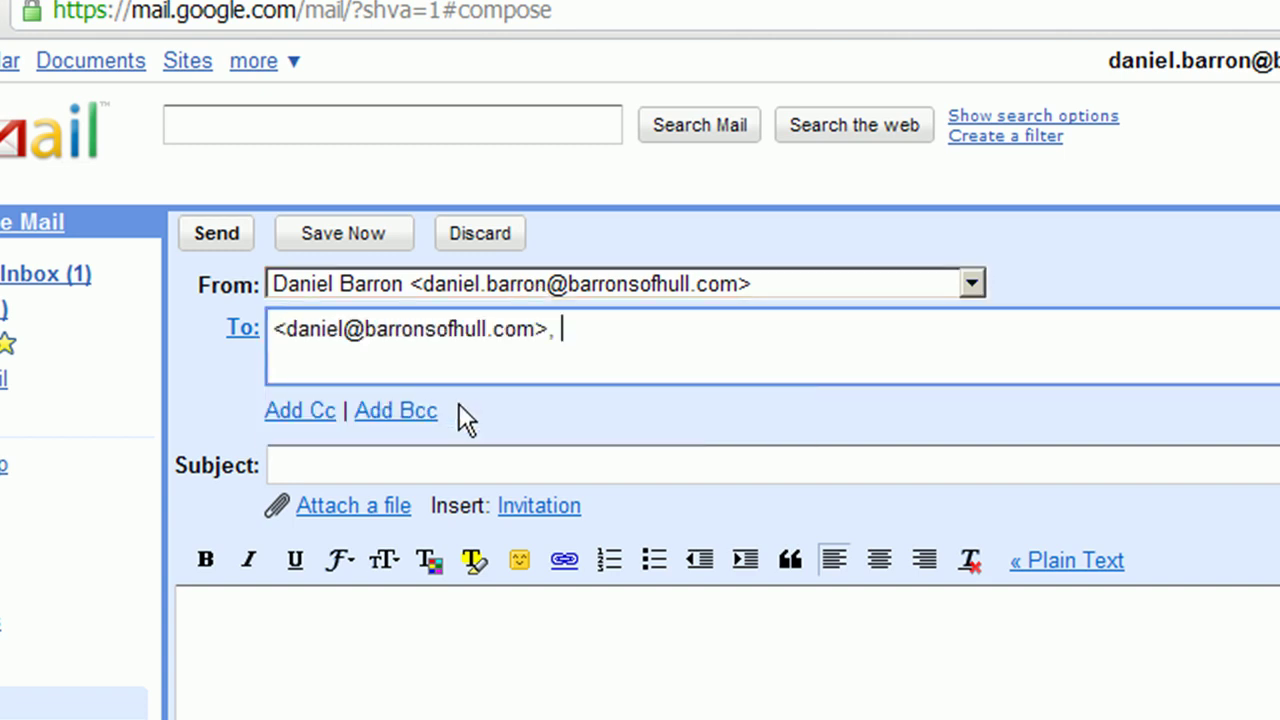
{"action": "left_click", "coordinate": [490, 463]}
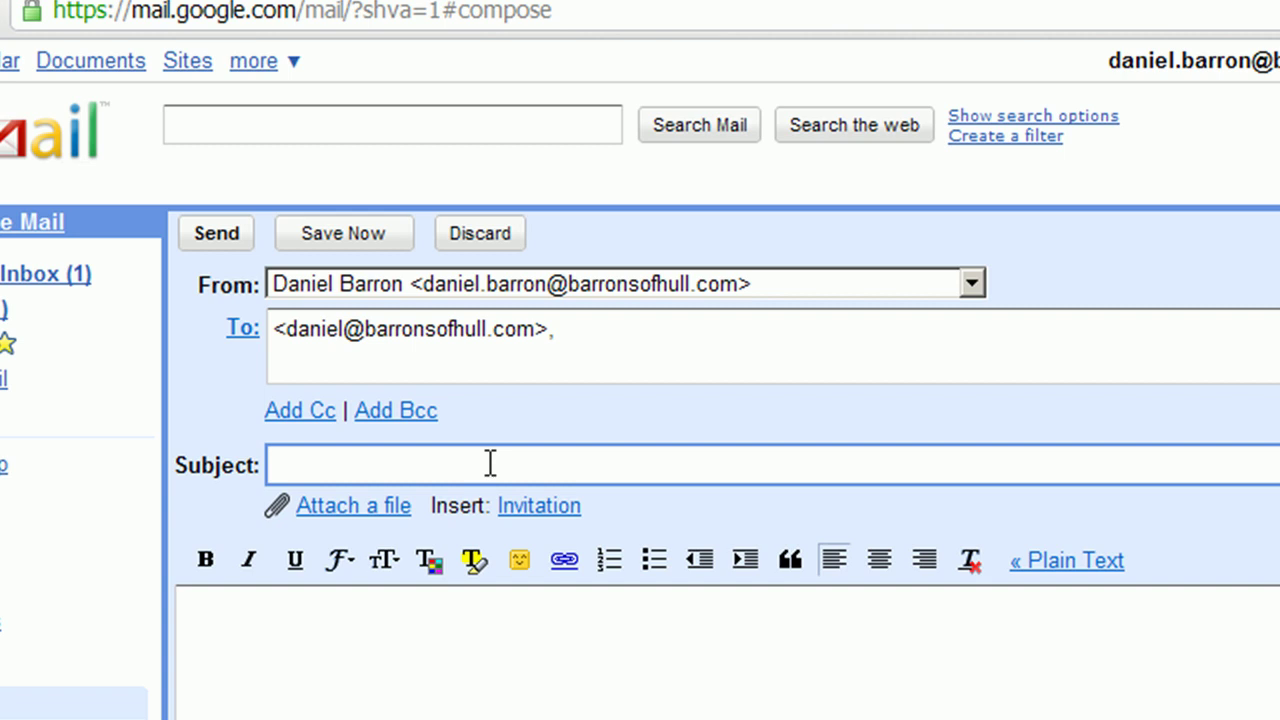
{"action": "type", "text": "this will"}
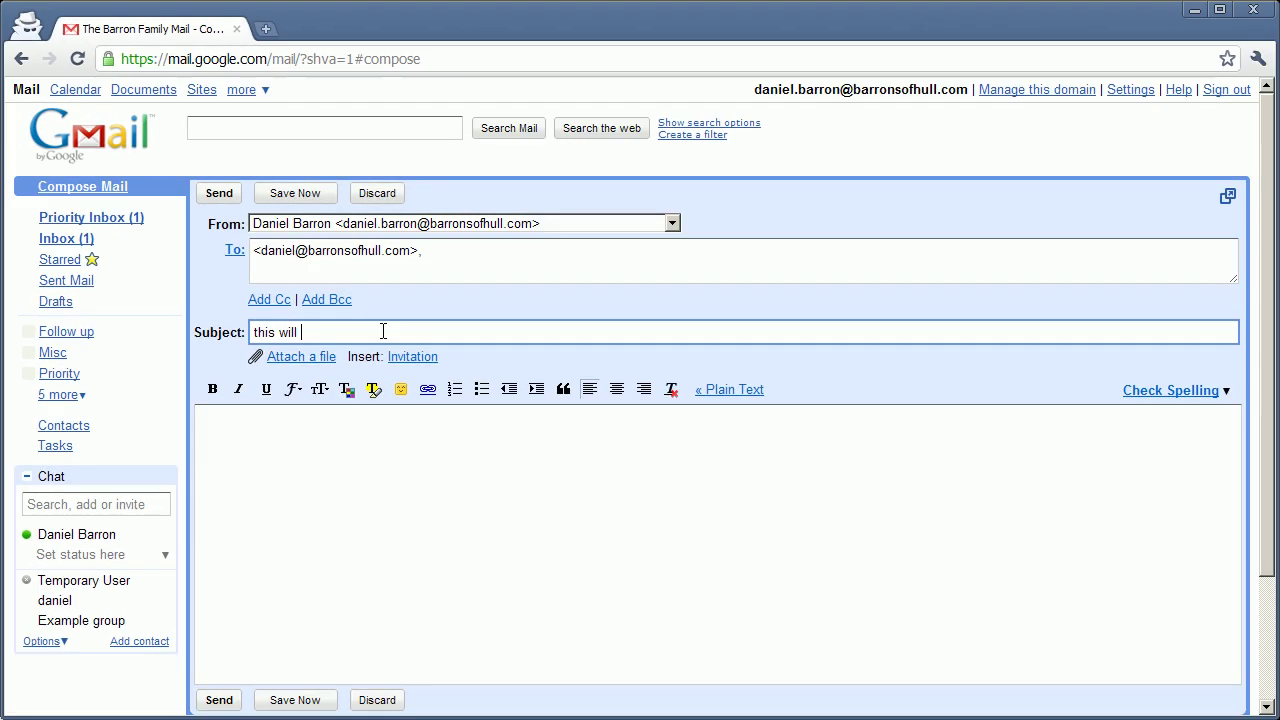
{"action": "type", "text": " appear in the inbo"}
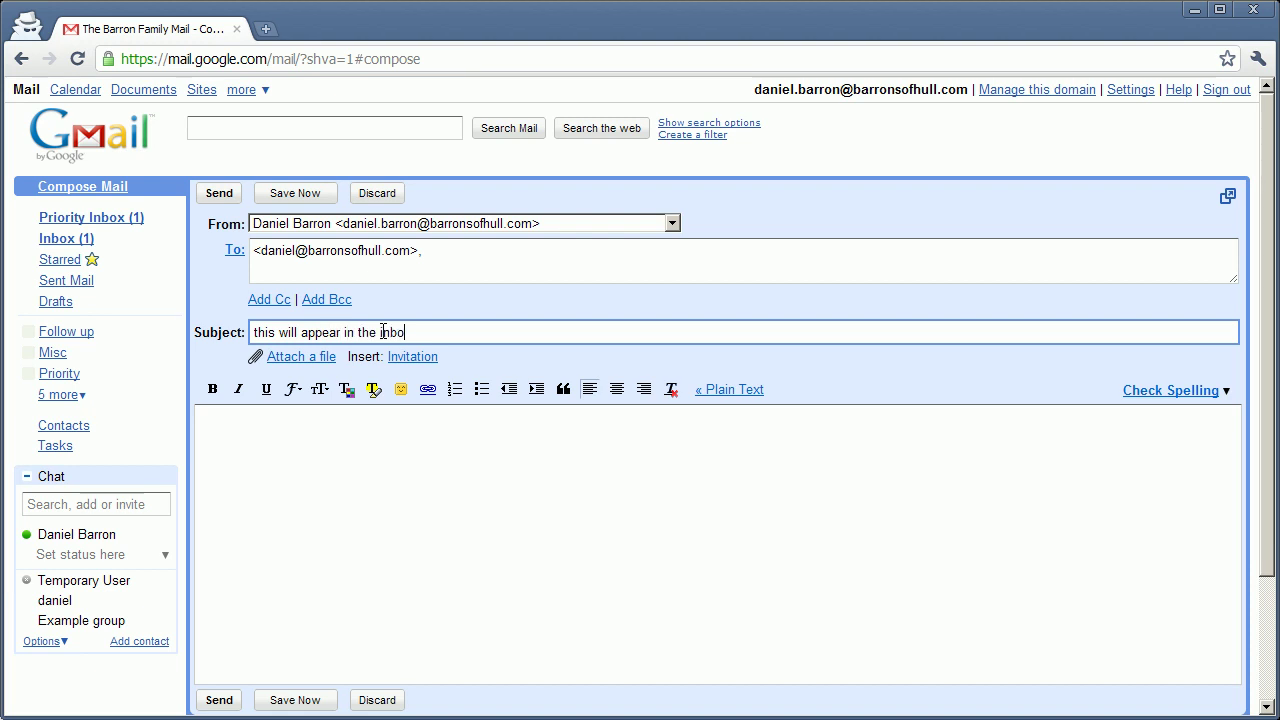
{"action": "type", "text": "x and be unread"}
{"action": "key", "text": "Tab"}
{"action": "type", "text": "test"}
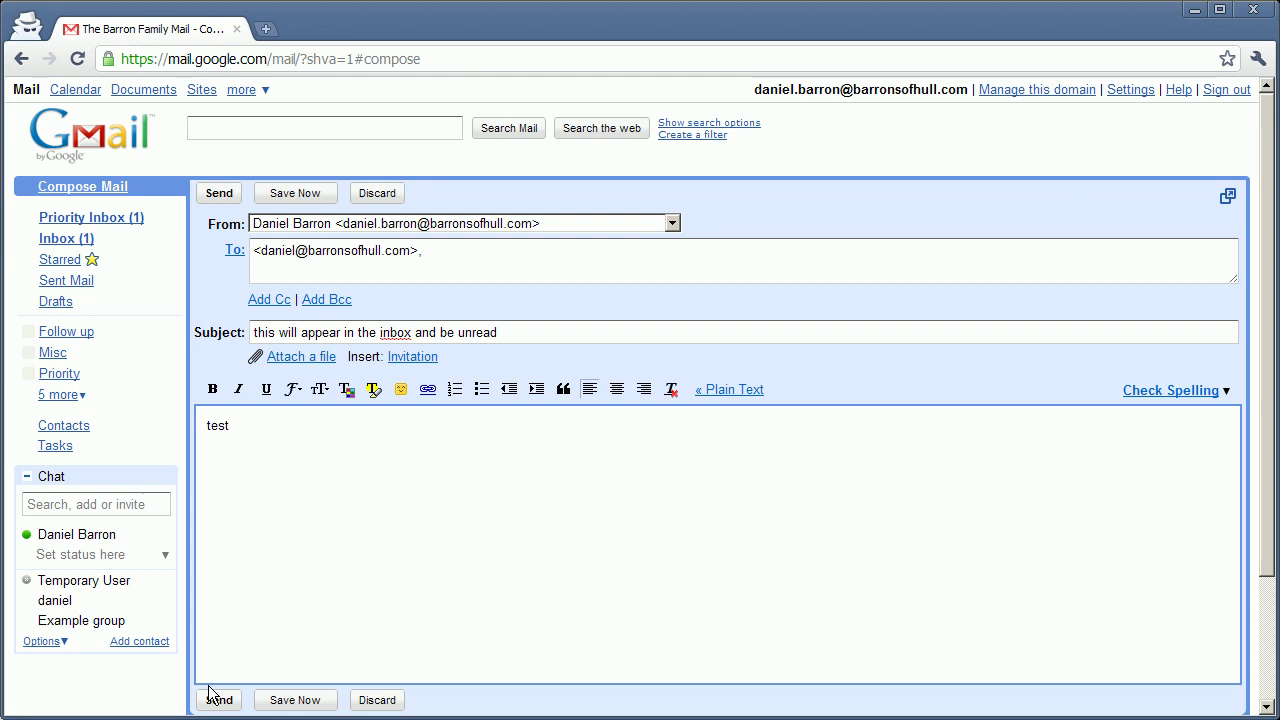
{"action": "left_click", "coordinate": [217, 699]}
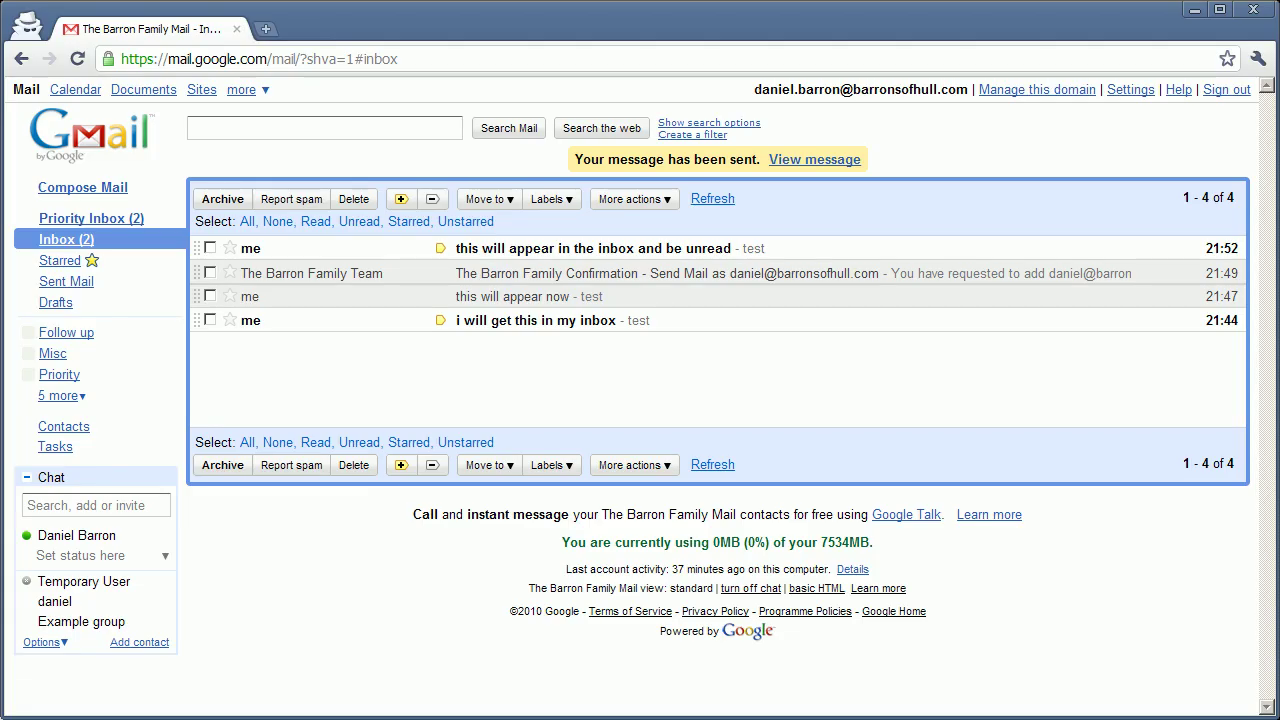
Start a message to Example group with subject 'important message' and body 'hello'.
{"action": "left_click", "coordinate": [114, 190]}
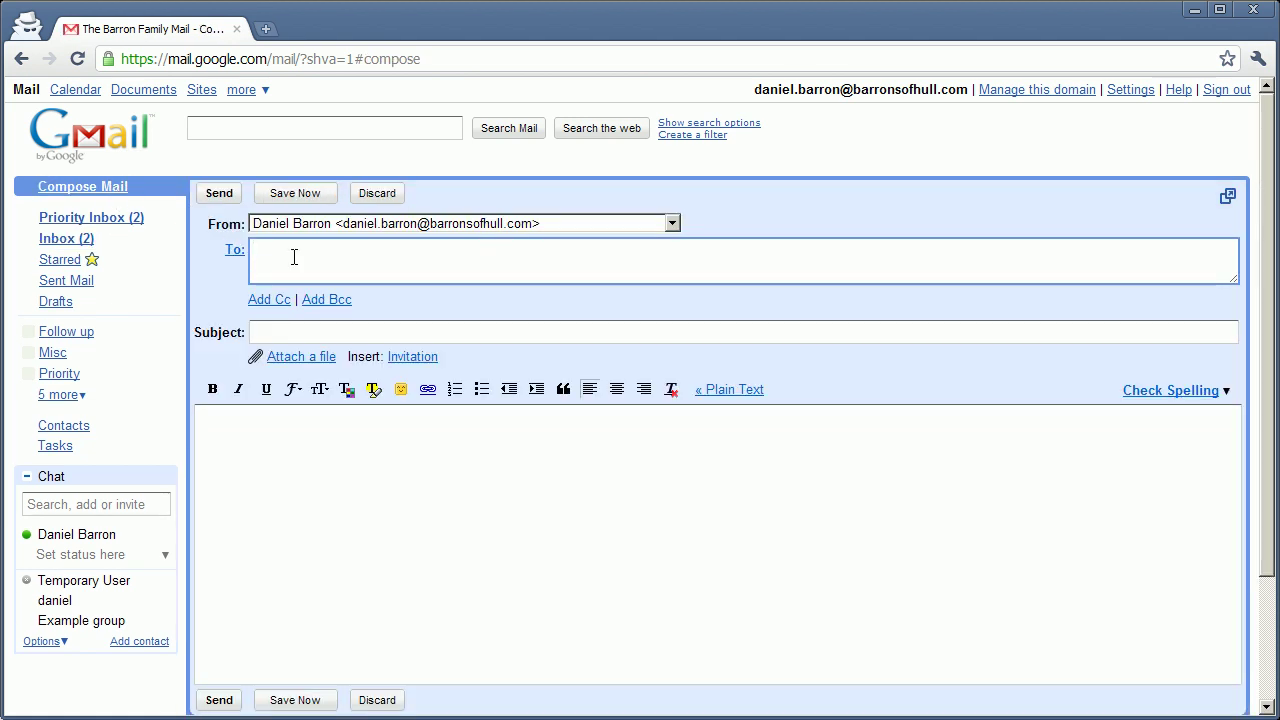
{"action": "type", "text": "ex"}
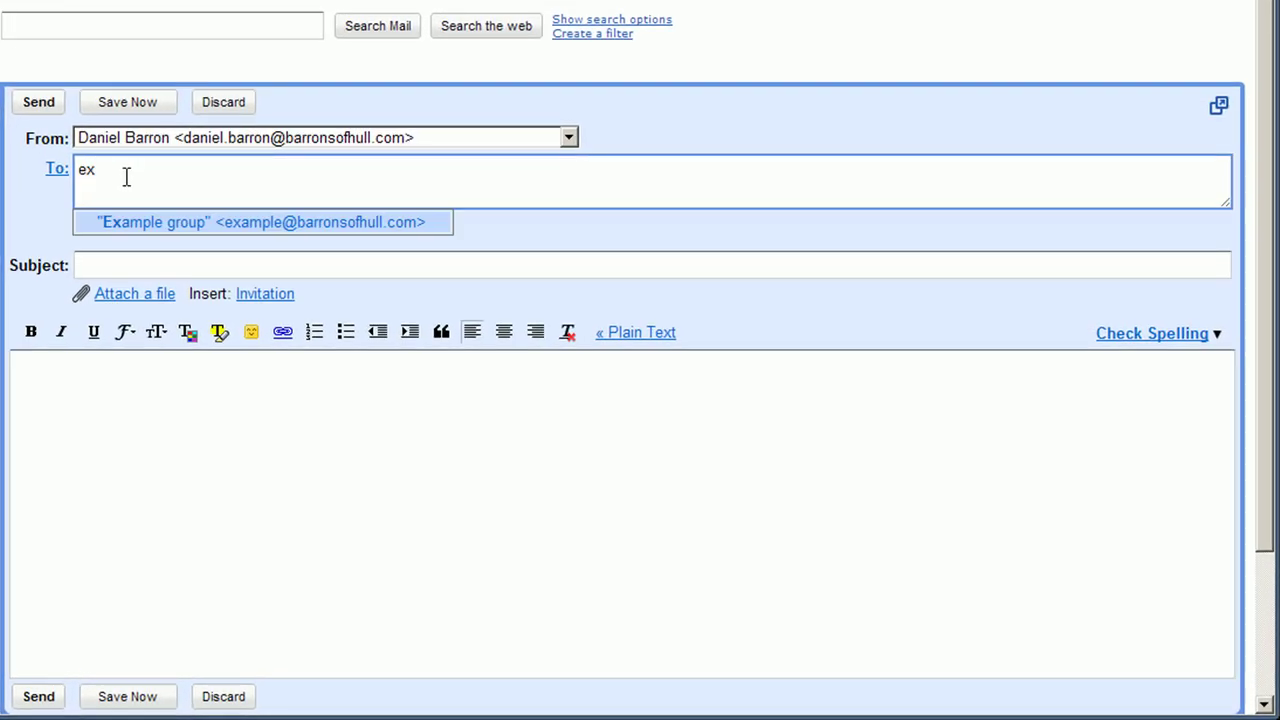
{"action": "left_click", "coordinate": [126, 224]}
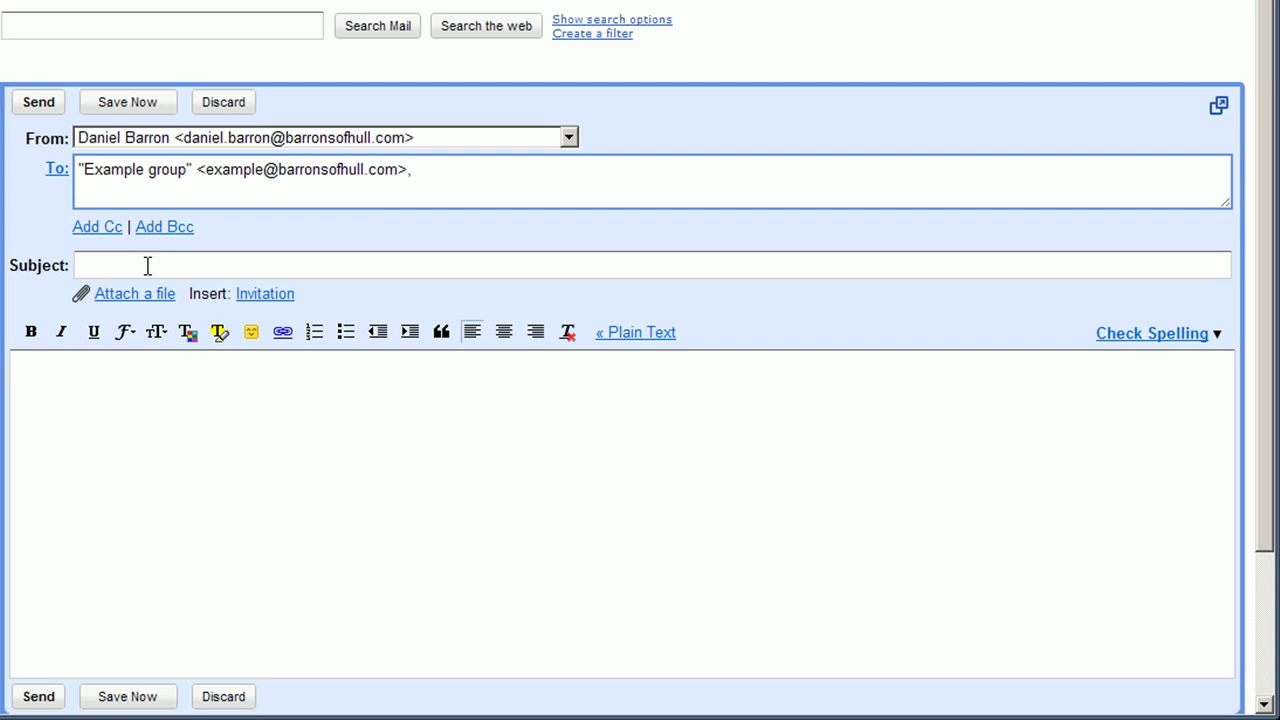
{"action": "left_click", "coordinate": [147, 265]}
{"action": "type", "text": "important"}
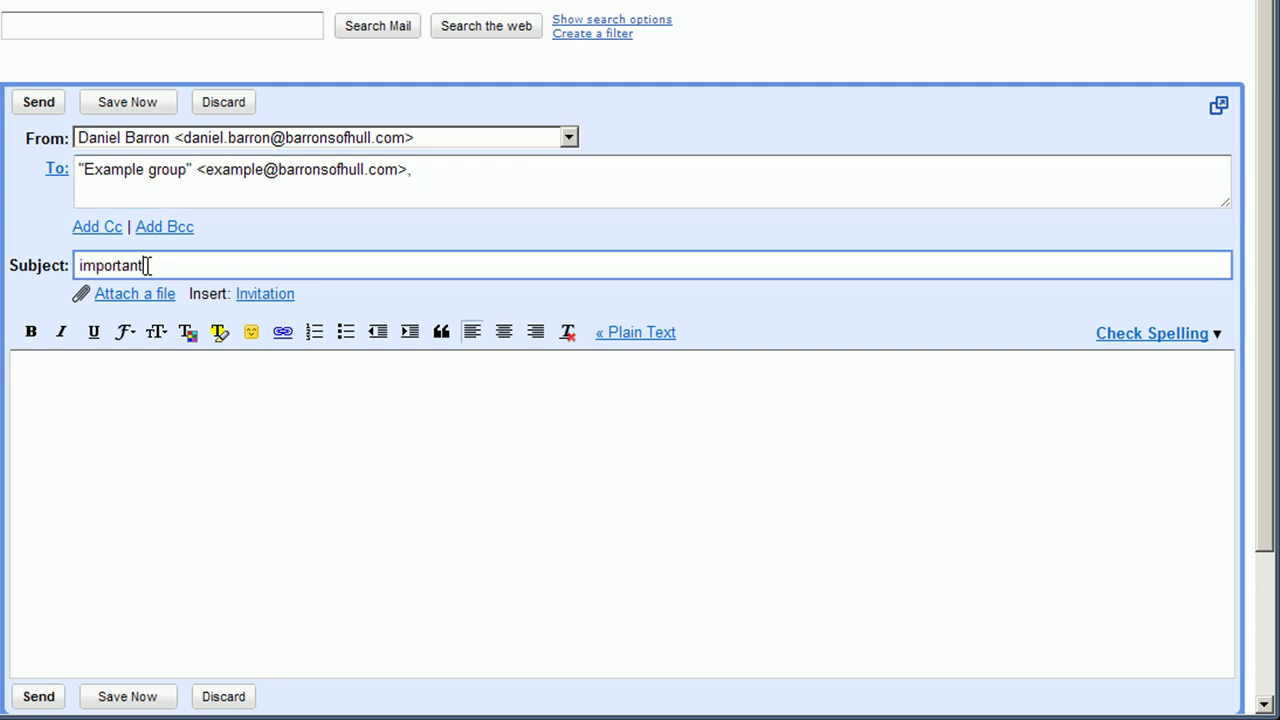
{"action": "type", "text": " message"}
{"action": "key", "text": "Tab"}
{"action": "type", "text": "he"}
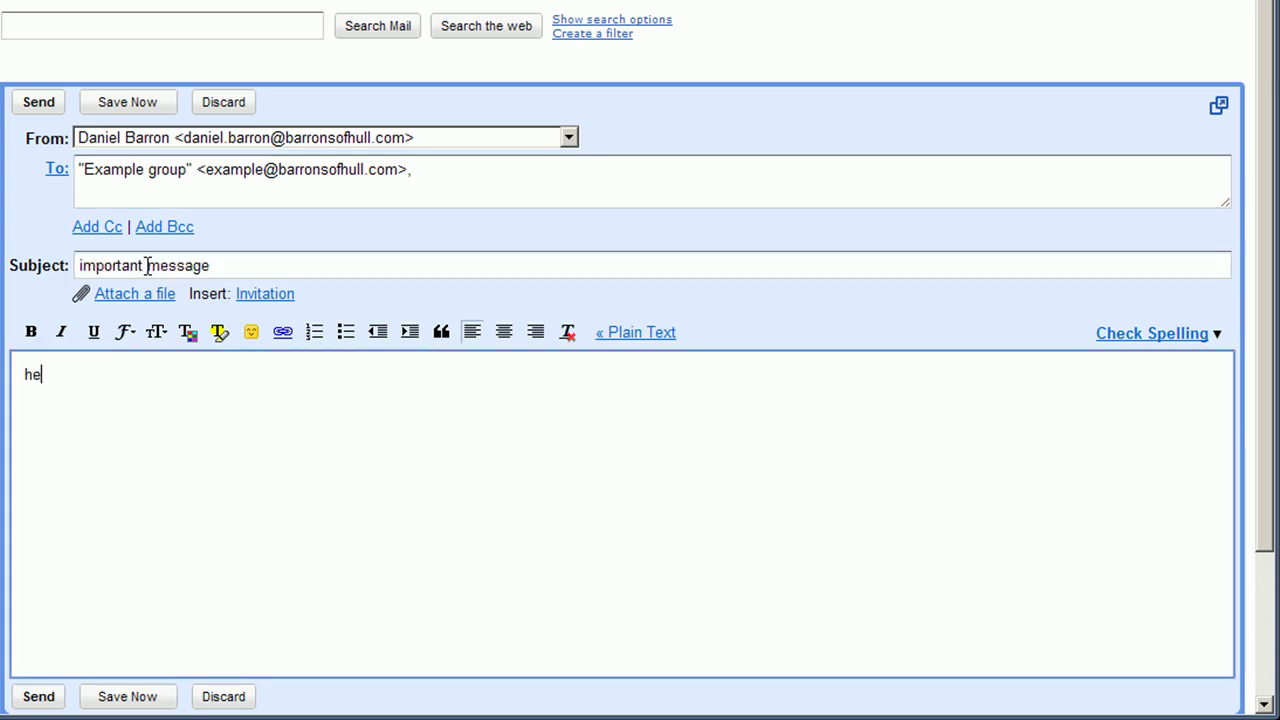
{"action": "type", "text": "llo"}
Cc the account owner's own address and send the message.
{"action": "left_click", "coordinate": [99, 228]}
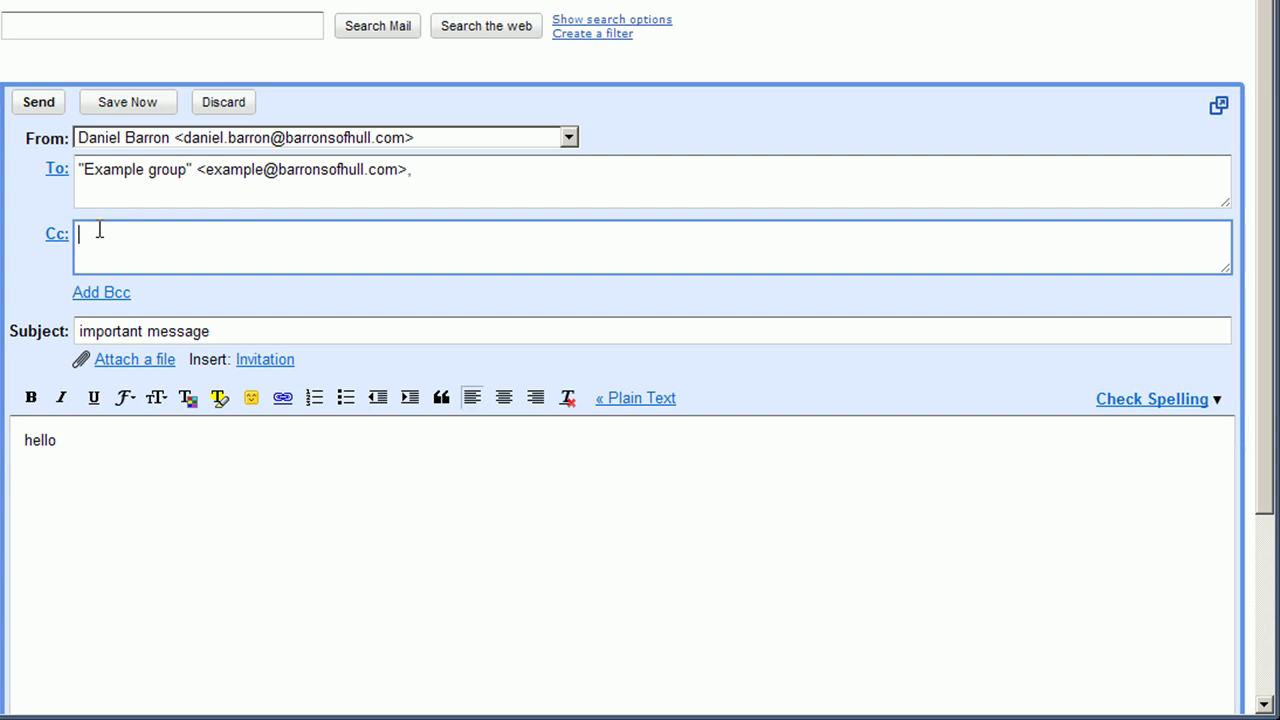
{"action": "type", "text": "dan"}
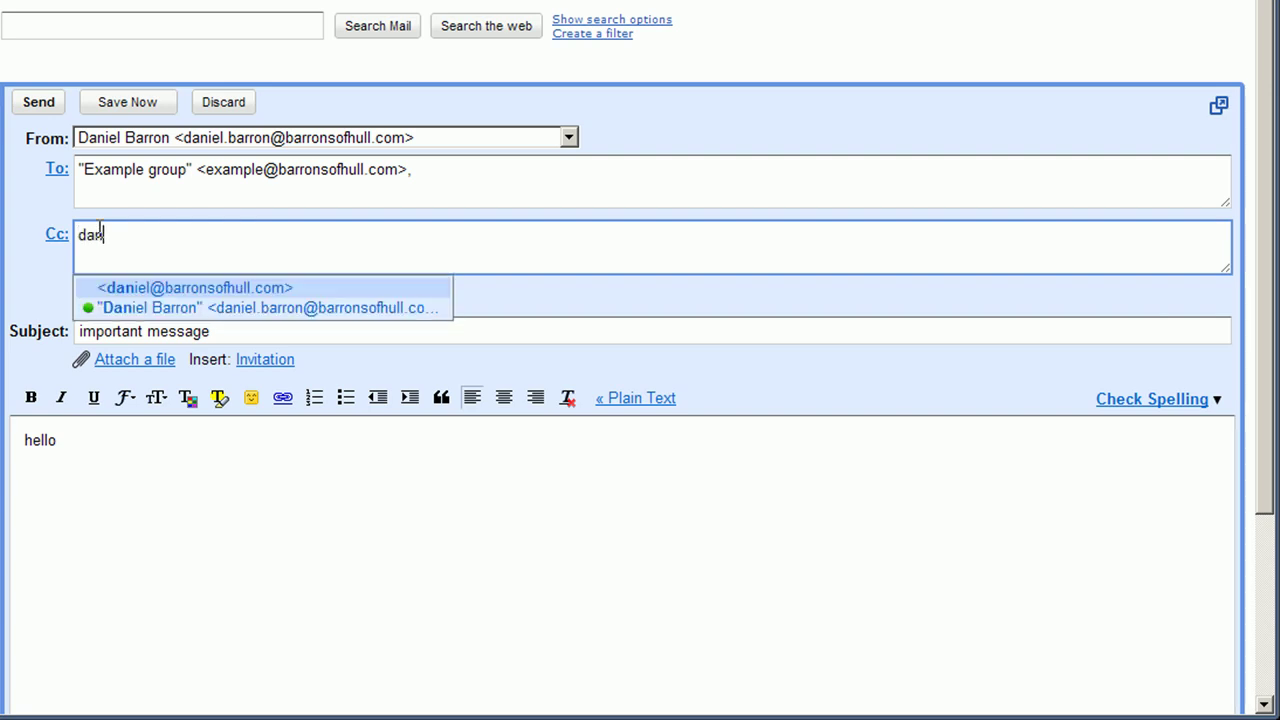
{"action": "left_click", "coordinate": [113, 304]}
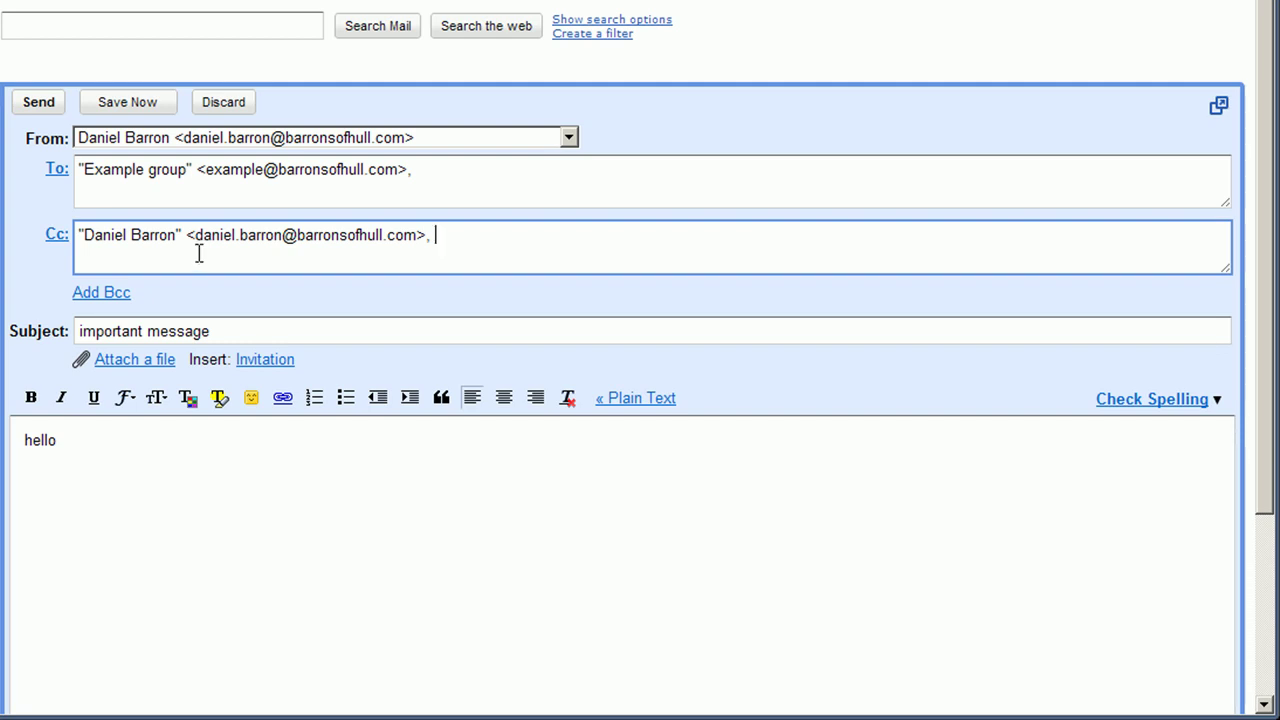
{"action": "left_click", "coordinate": [50, 105]}
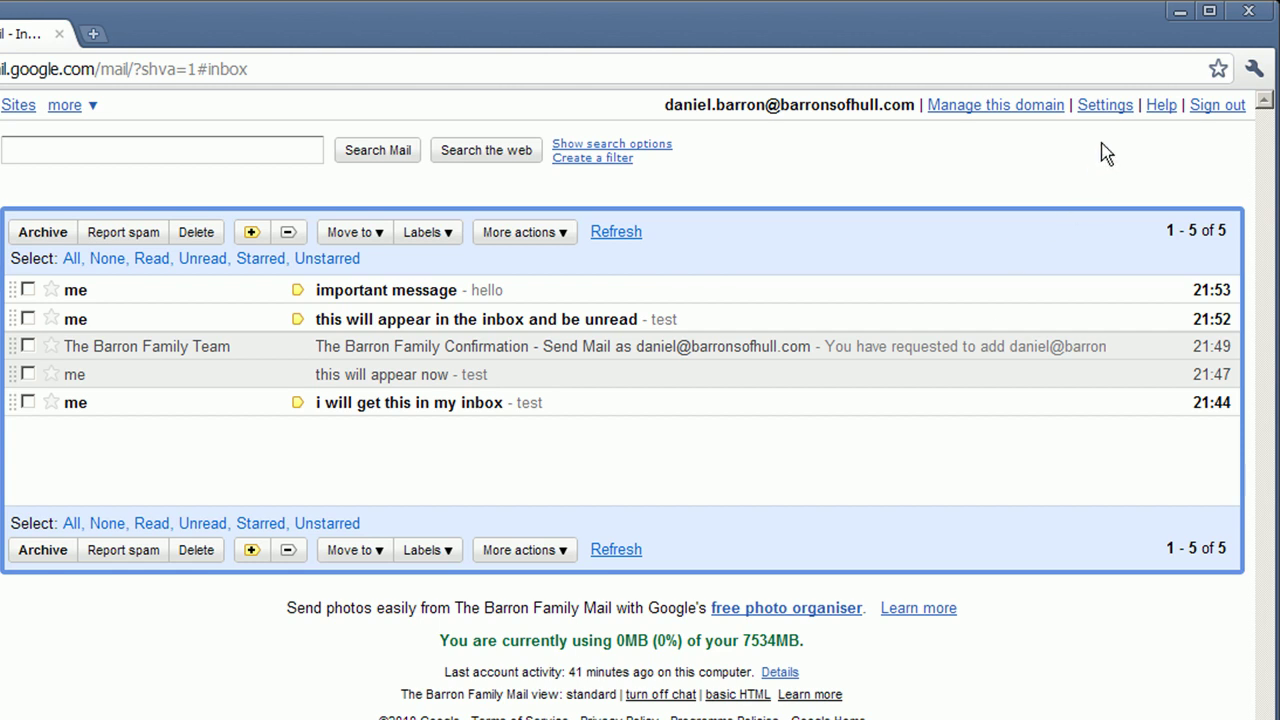
In Settings > Accounts, add the Example group's address as a send-as address and send verification.
{"action": "left_click", "coordinate": [1108, 106]}
{"action": "left_click", "coordinate": [224, 258]}
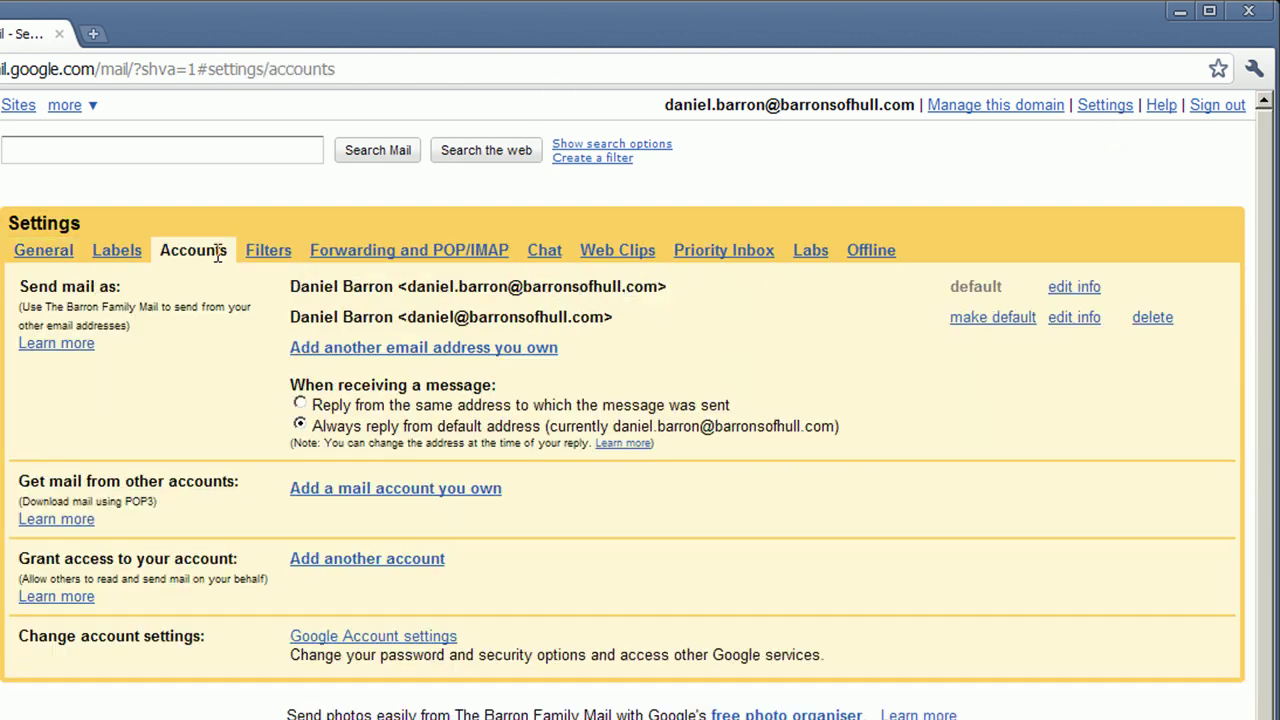
{"action": "left_click", "coordinate": [316, 344]}
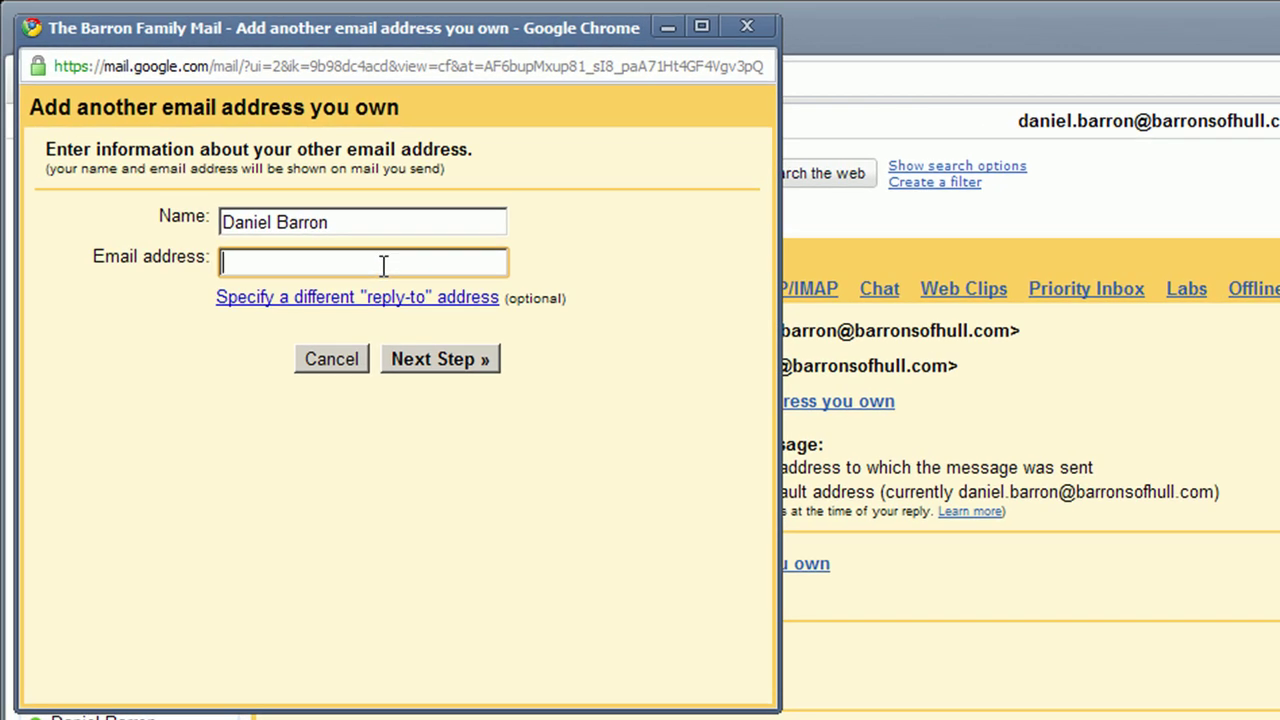
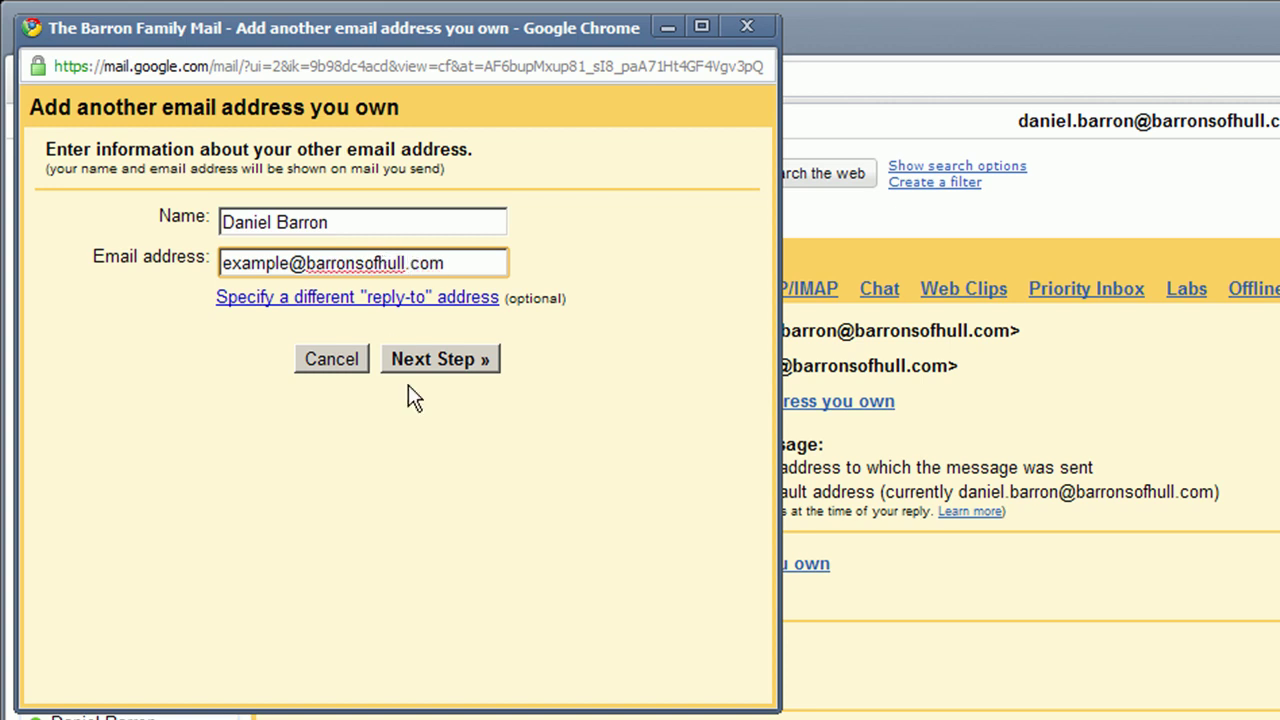
{"action": "left_click", "coordinate": [428, 362]}
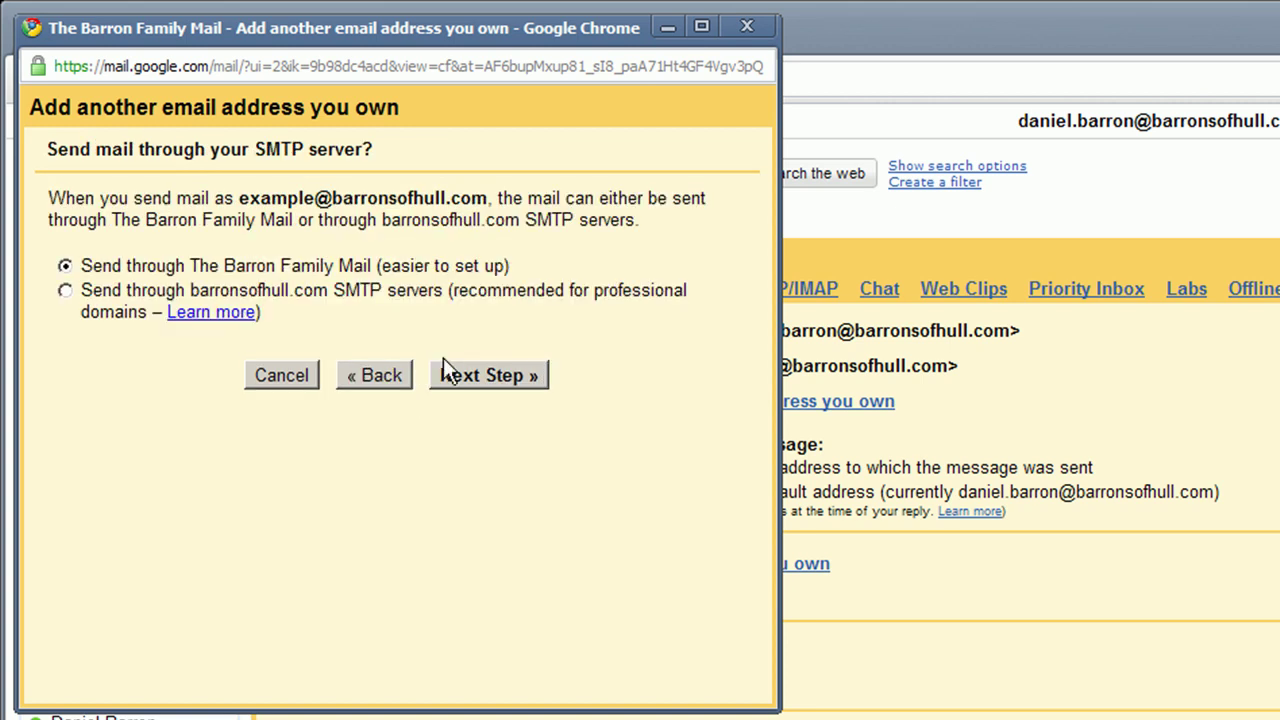
{"action": "left_click", "coordinate": [481, 382]}
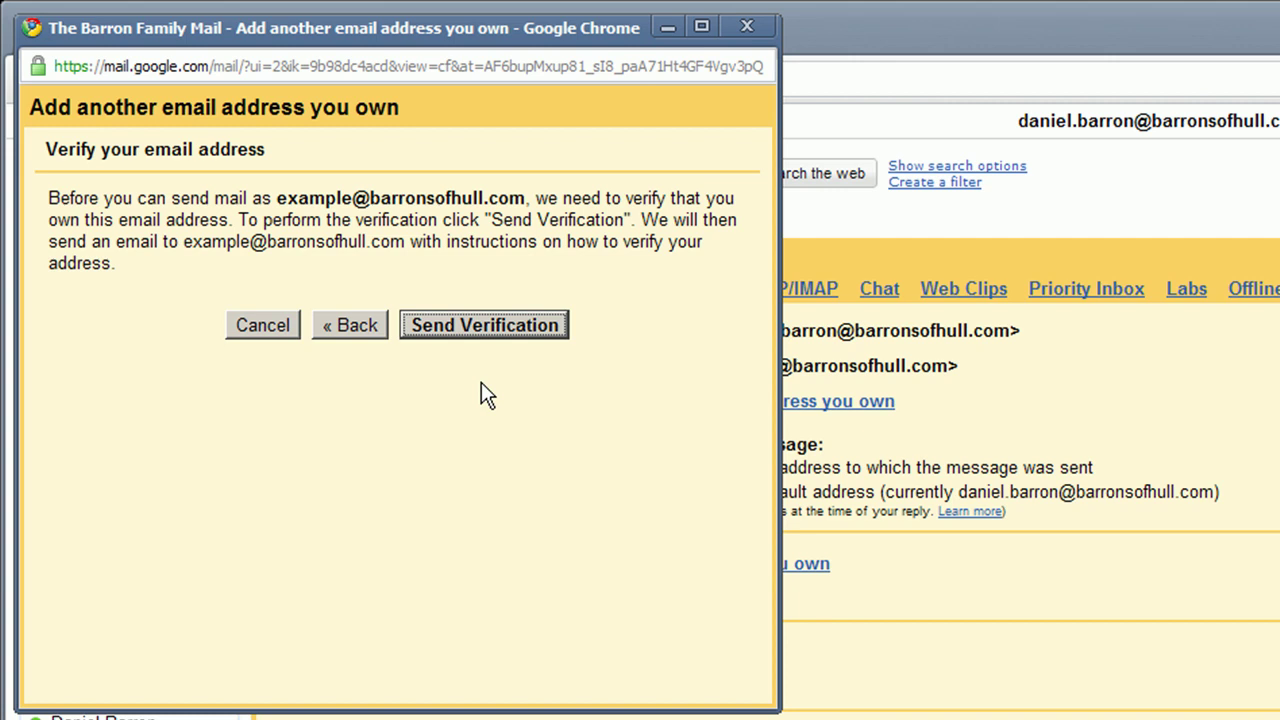
{"action": "left_click", "coordinate": [482, 327]}
{"action": "left_click", "coordinate": [398, 404]}
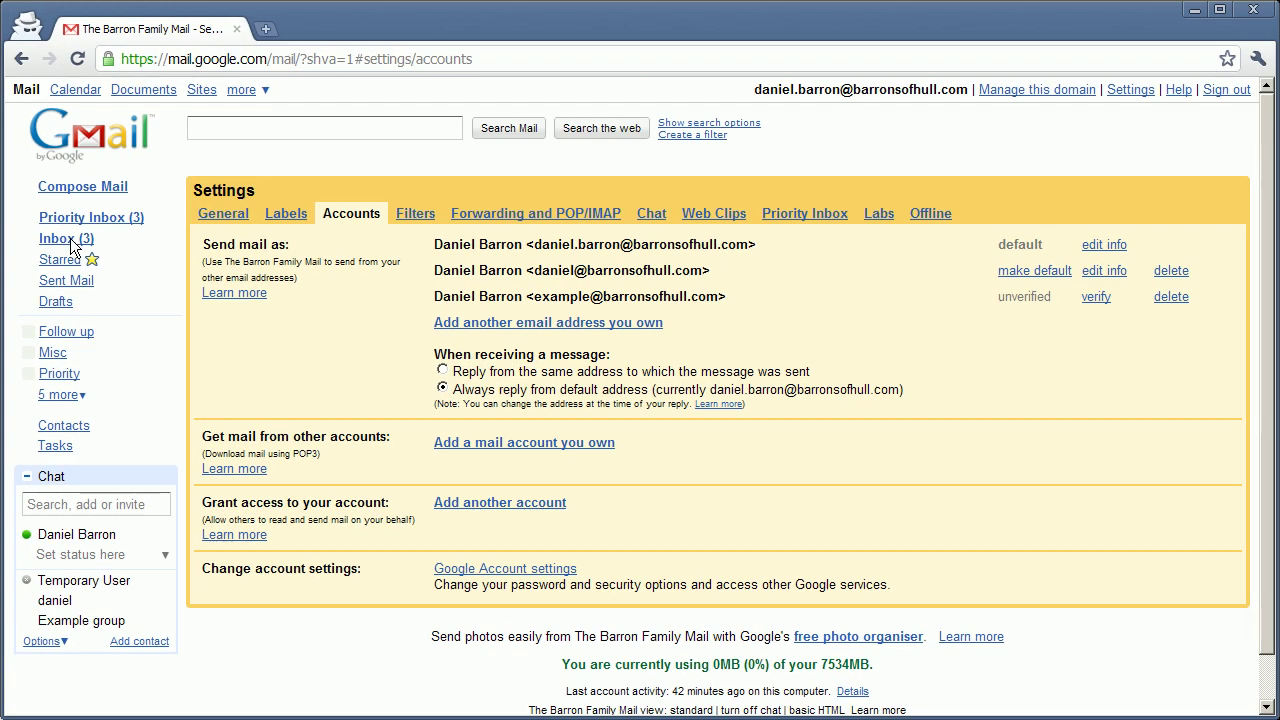
Refresh the inbox, open the group's confirmation email, follow its link, and close the success tab.
{"action": "left_click", "coordinate": [70, 240]}
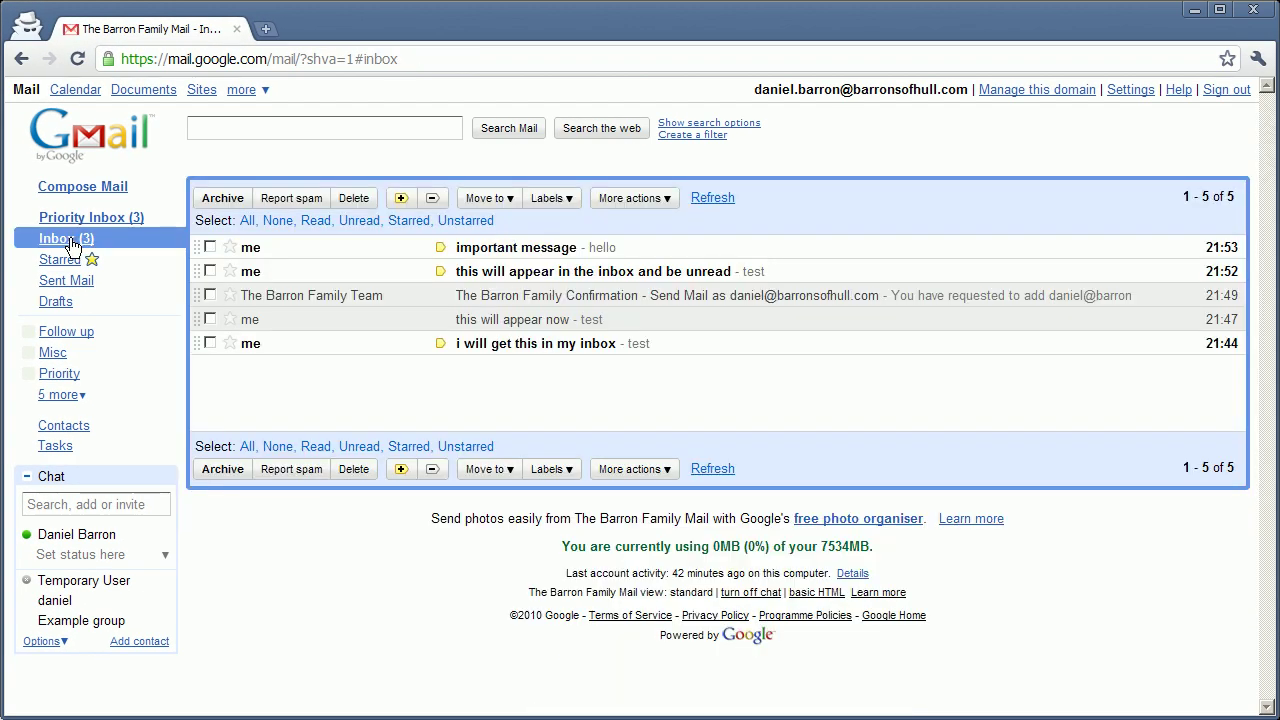
{"action": "left_click", "coordinate": [722, 201]}
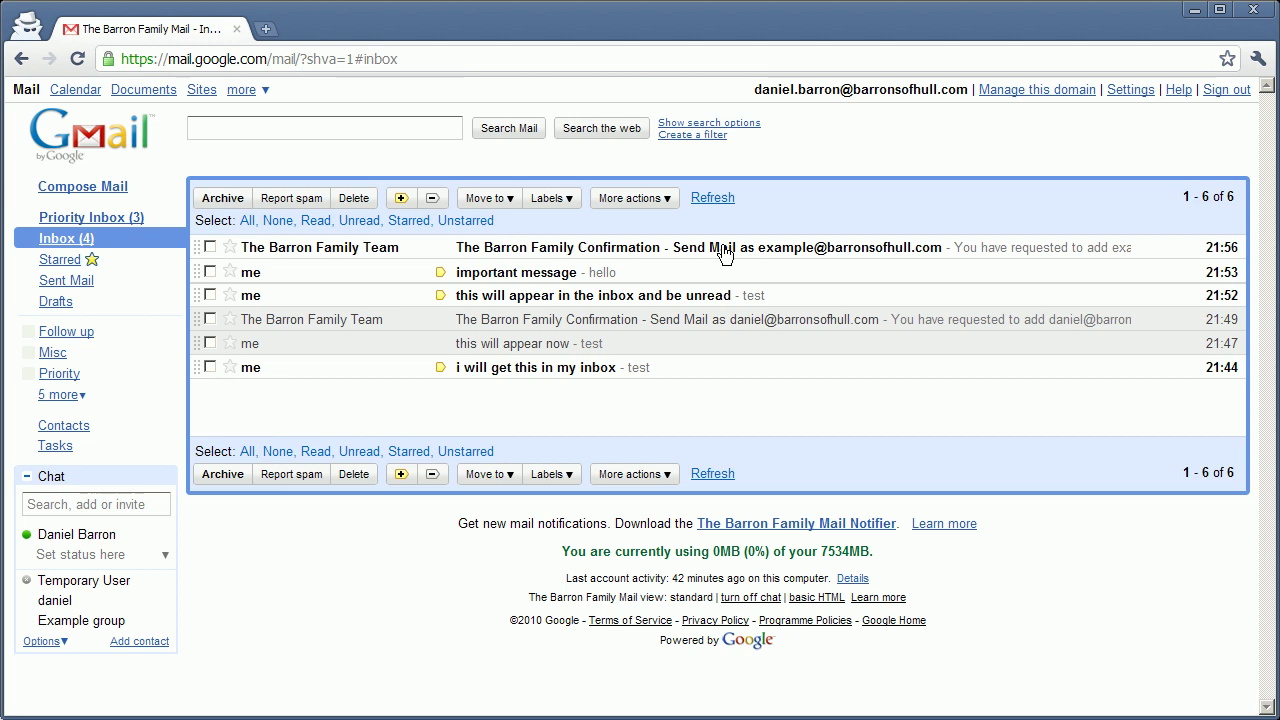
{"action": "left_click", "coordinate": [724, 253]}
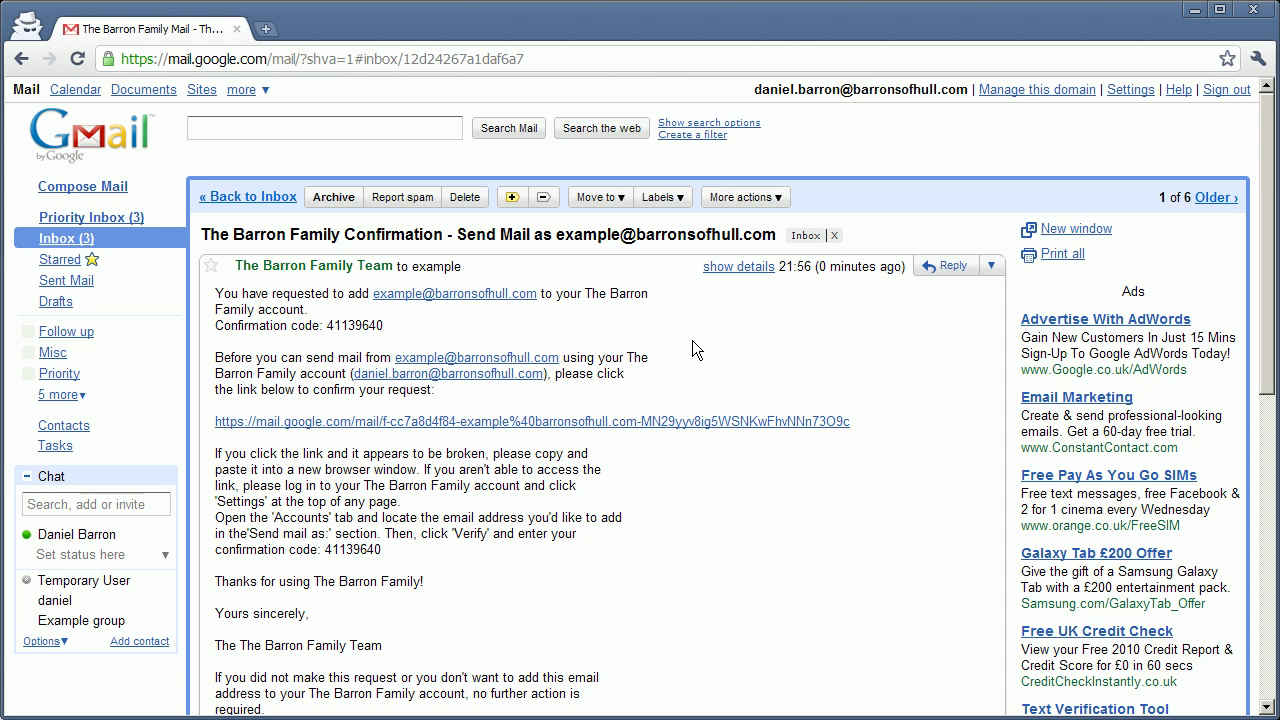
{"action": "left_click", "coordinate": [693, 424]}
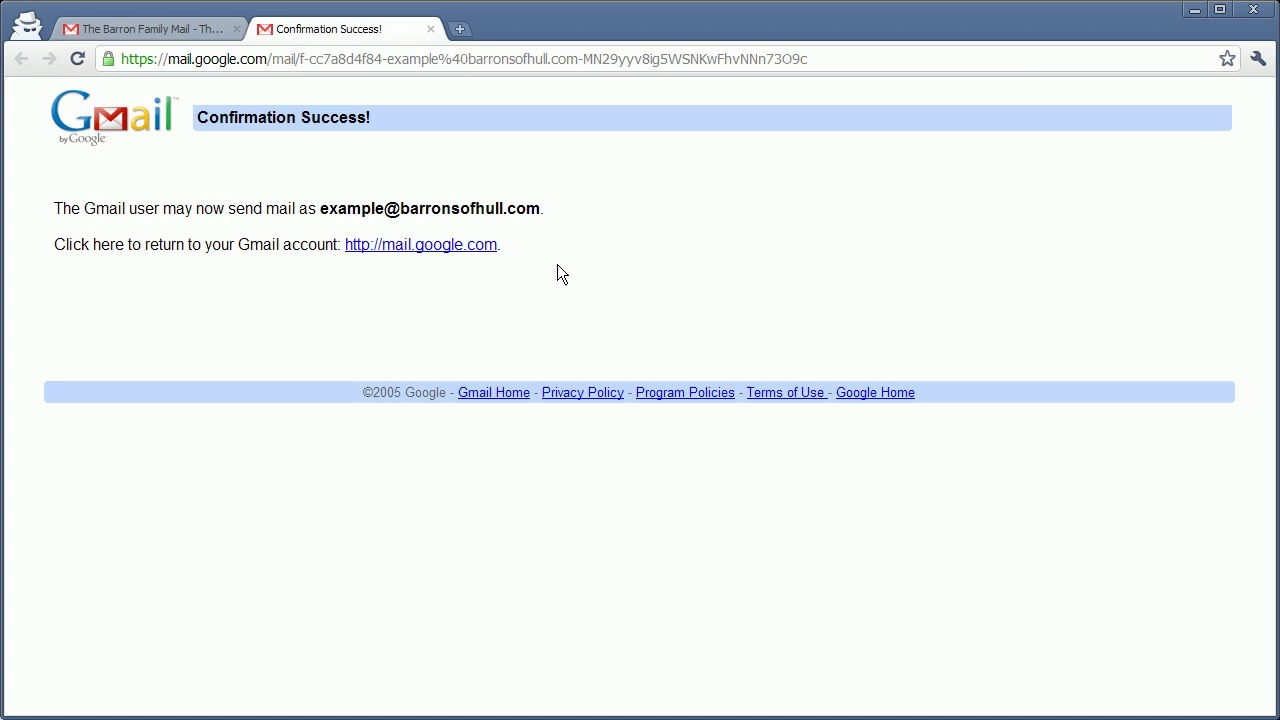
{"action": "left_click", "coordinate": [431, 30]}
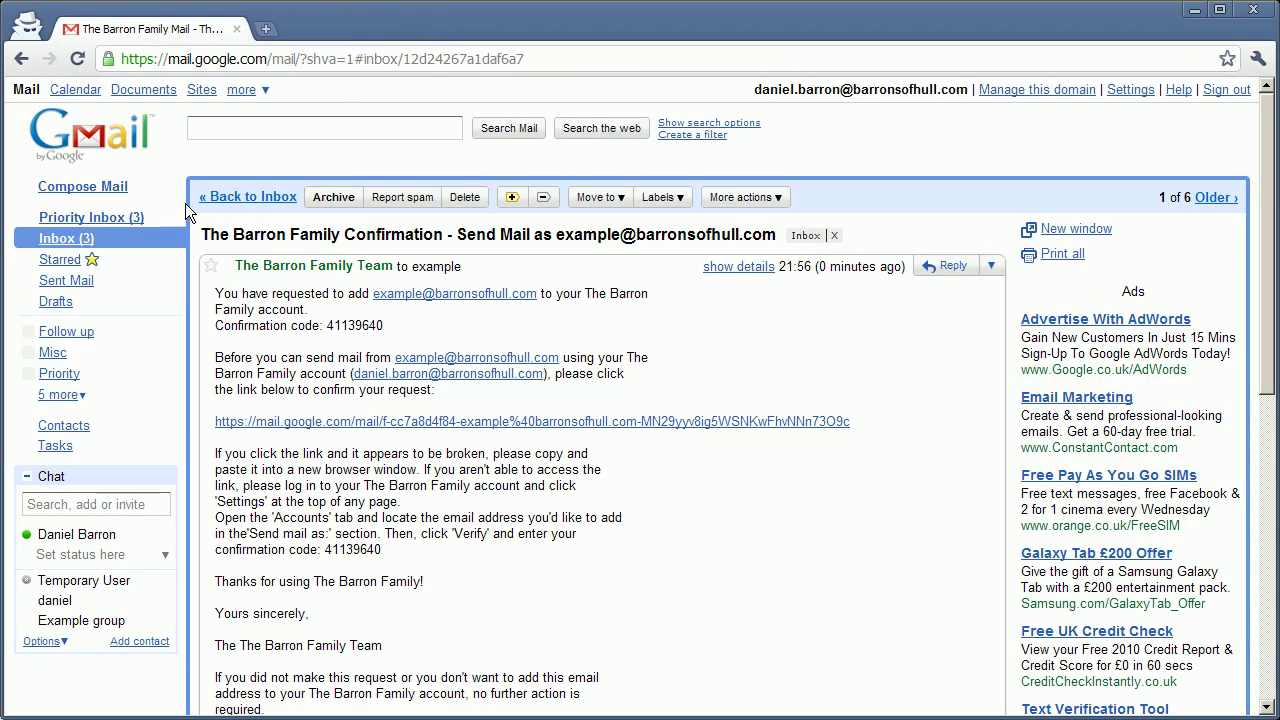
Return to the inbox, start a new message, and keep the default sender address.
{"action": "key", "text": "u"}
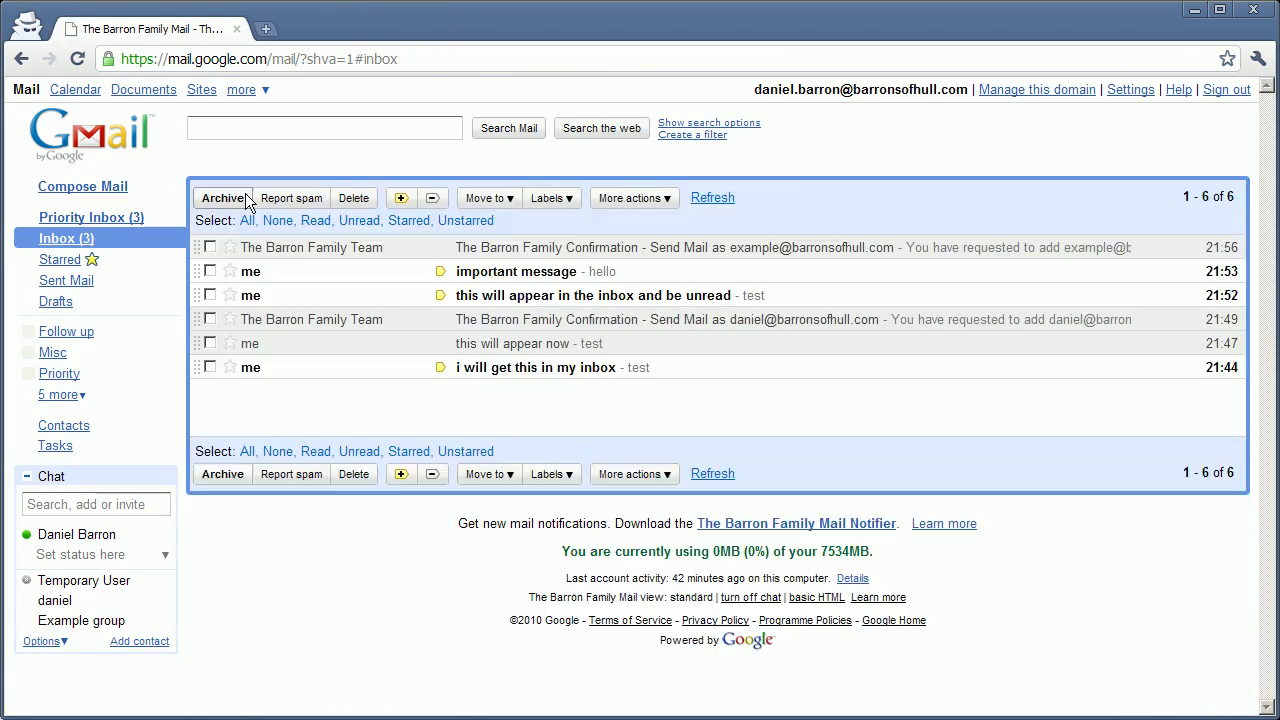
{"action": "left_click", "coordinate": [85, 187]}
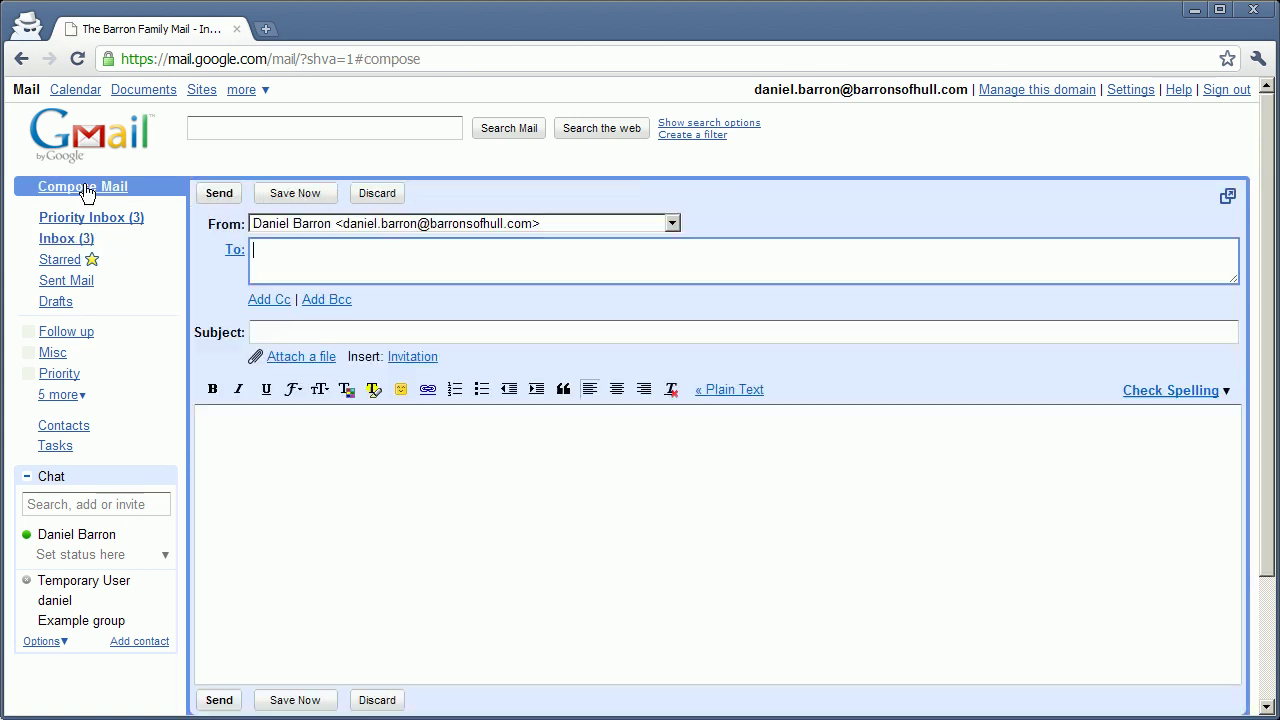
{"action": "left_click", "coordinate": [631, 223]}
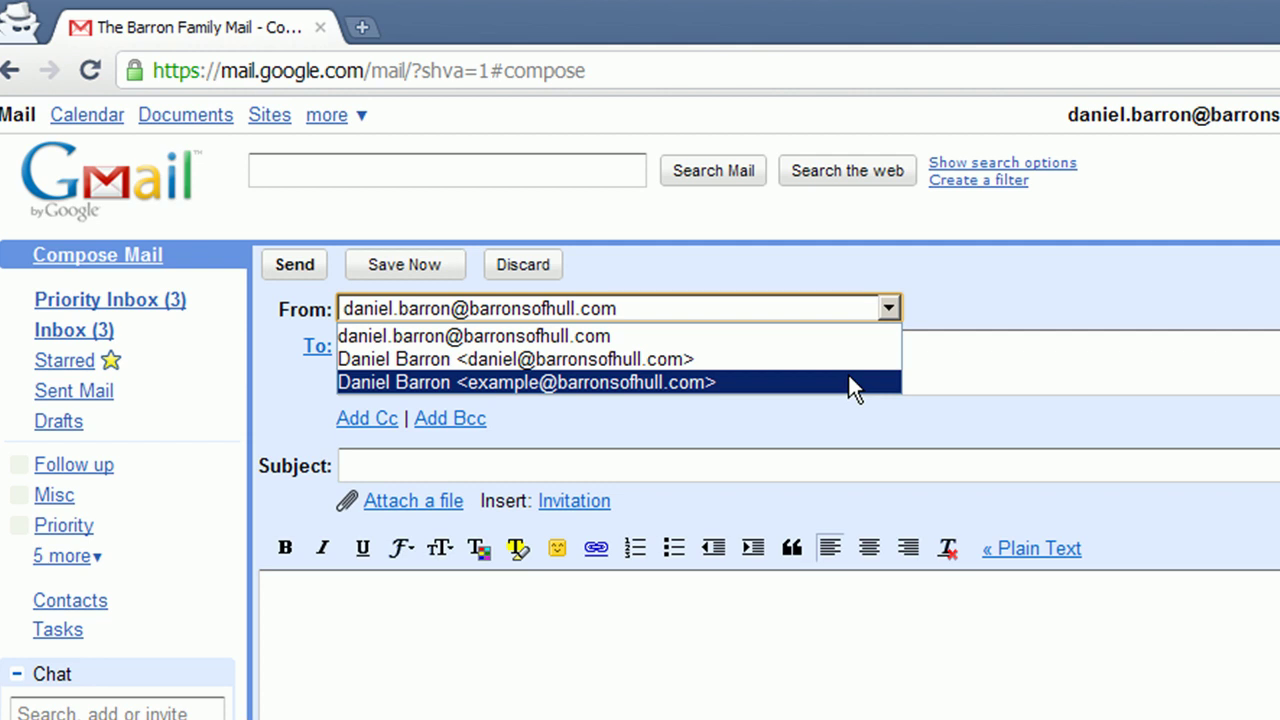
{"action": "left_click", "coordinate": [1055, 307]}
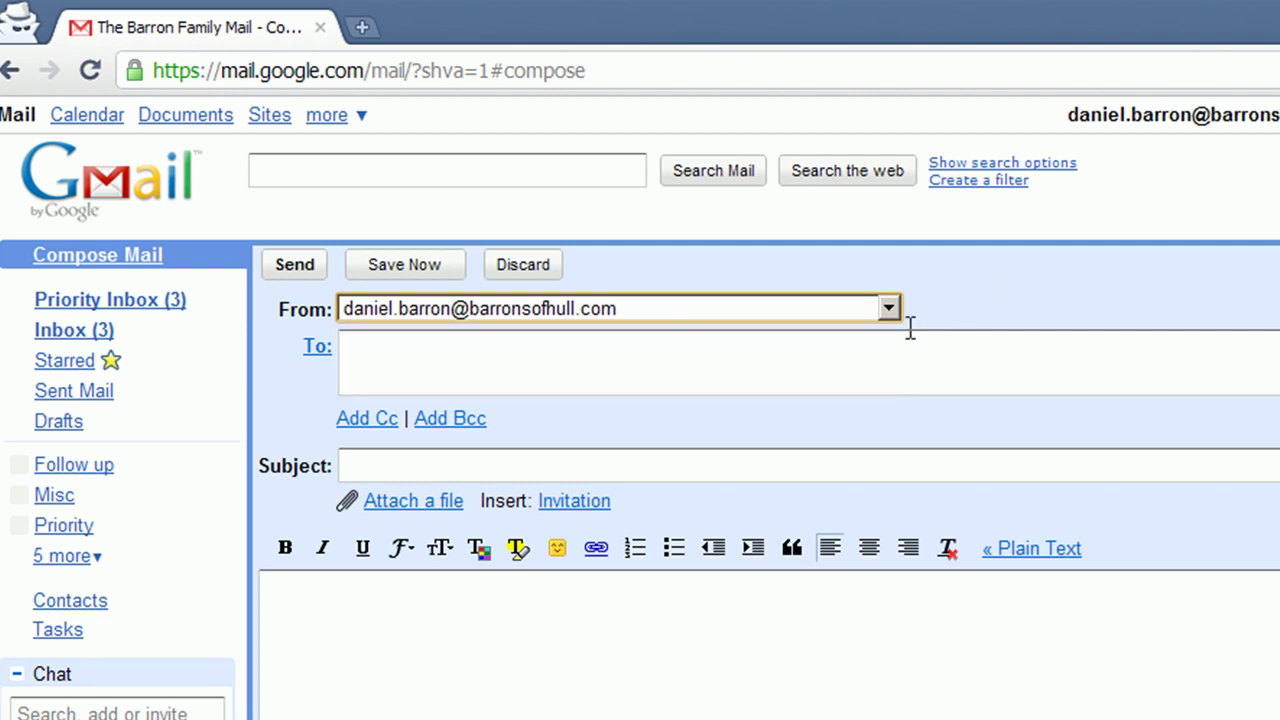
Send Example group a message with subject 'i will get this' and body 'hello'.
{"action": "left_click", "coordinate": [889, 350]}
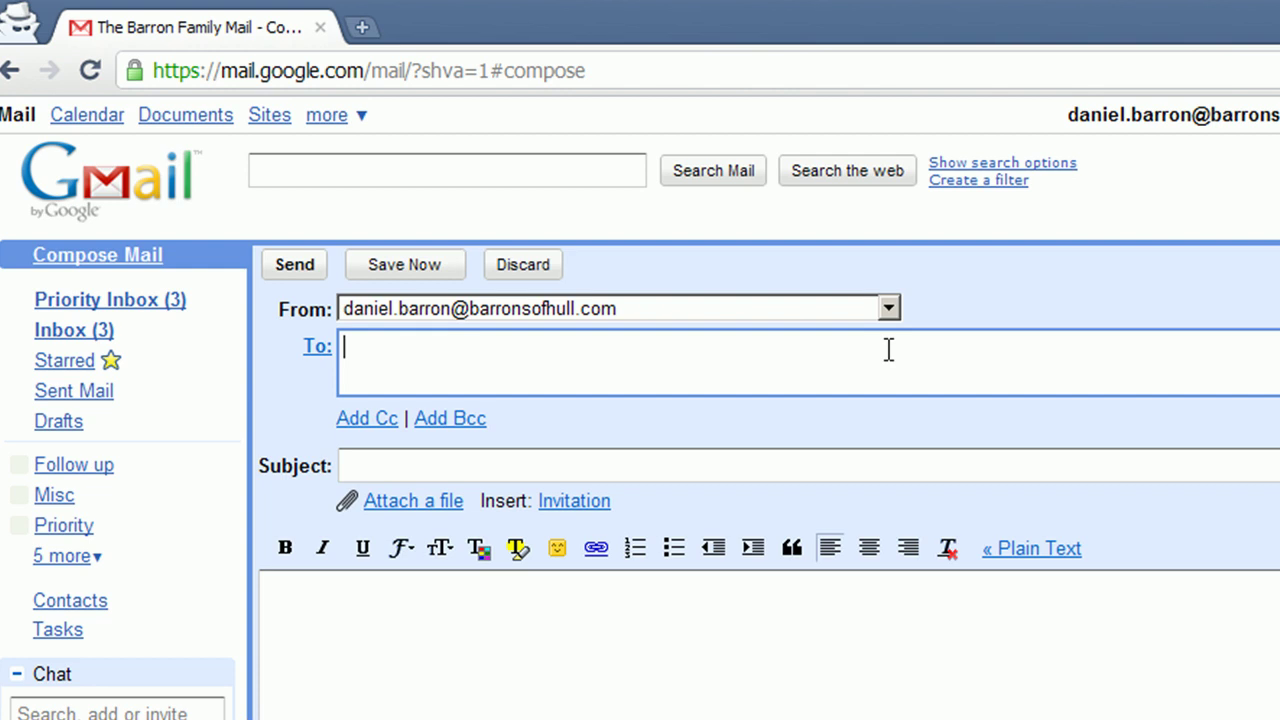
{"action": "type", "text": "exam"}
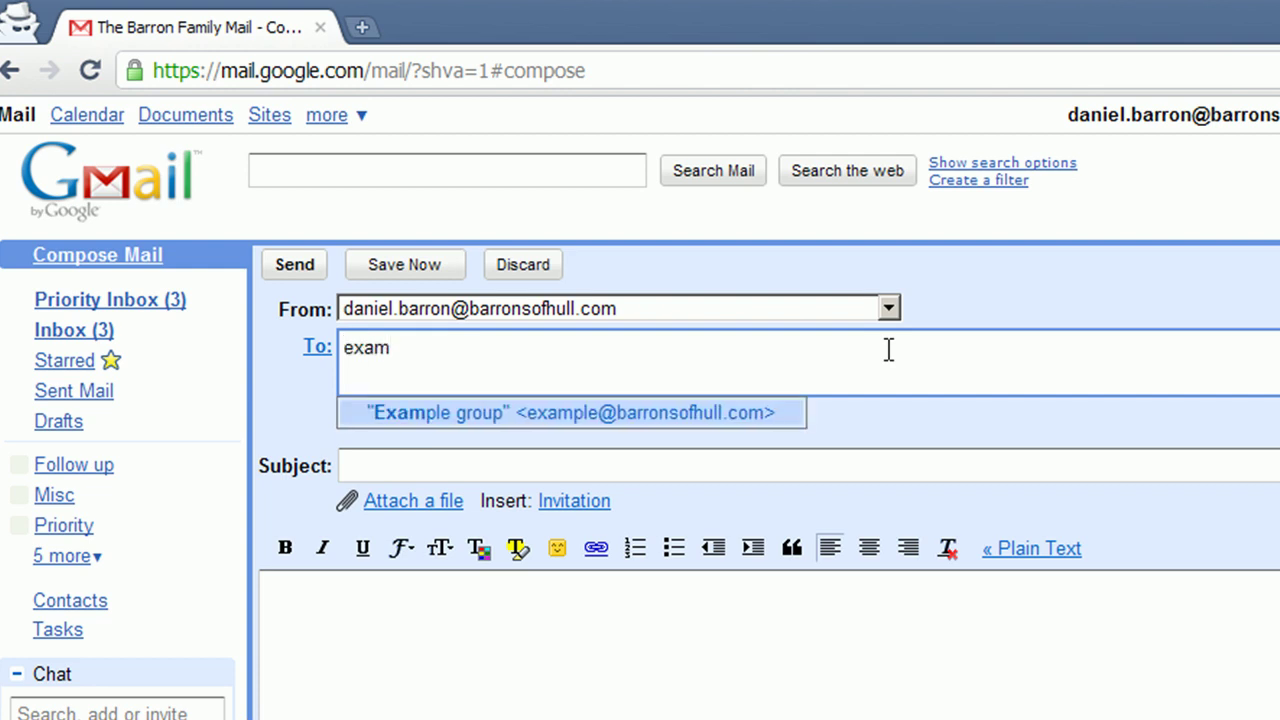
{"action": "left_click", "coordinate": [733, 419]}
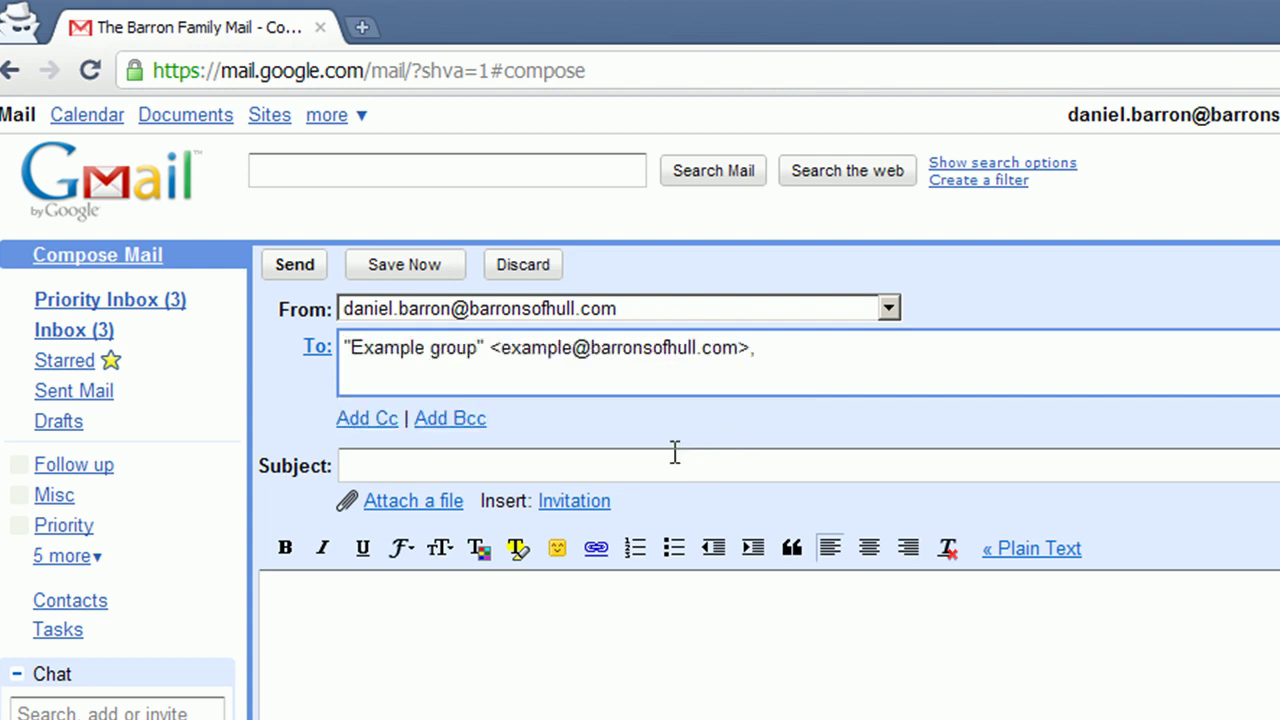
{"action": "left_click", "coordinate": [674, 455]}
{"action": "type", "text": "i will g"}
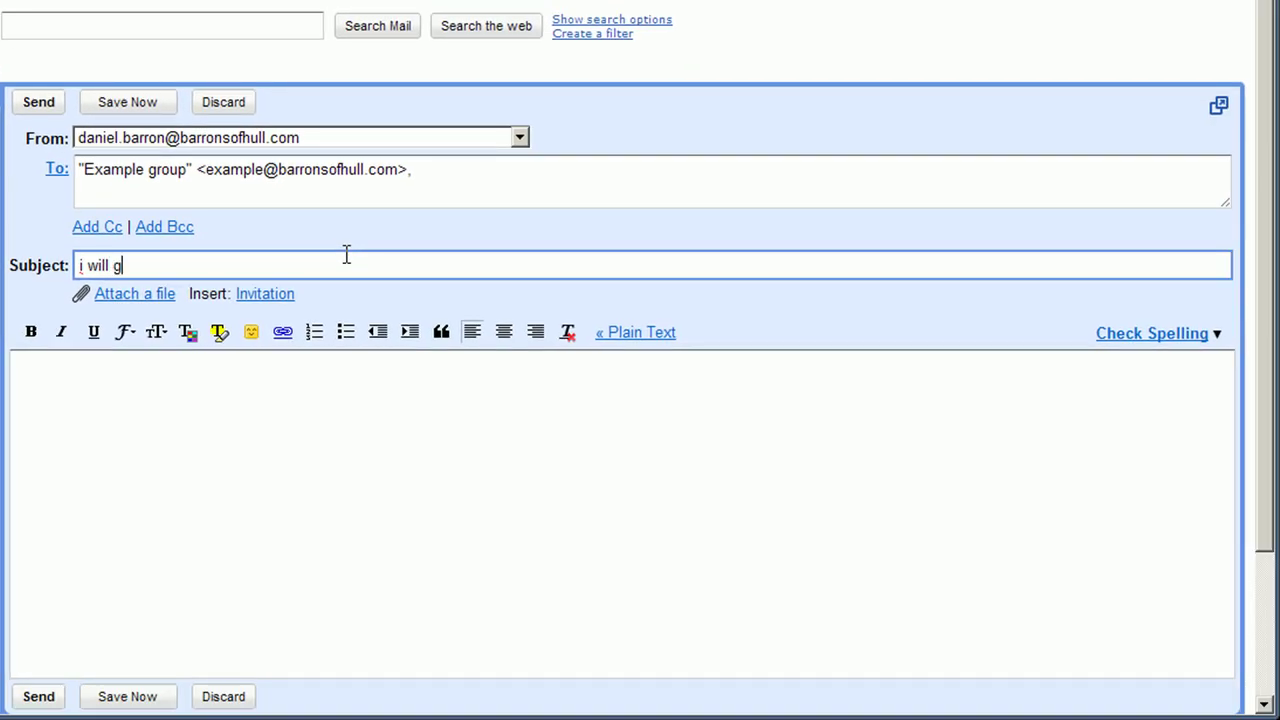
{"action": "type", "text": "et this"}
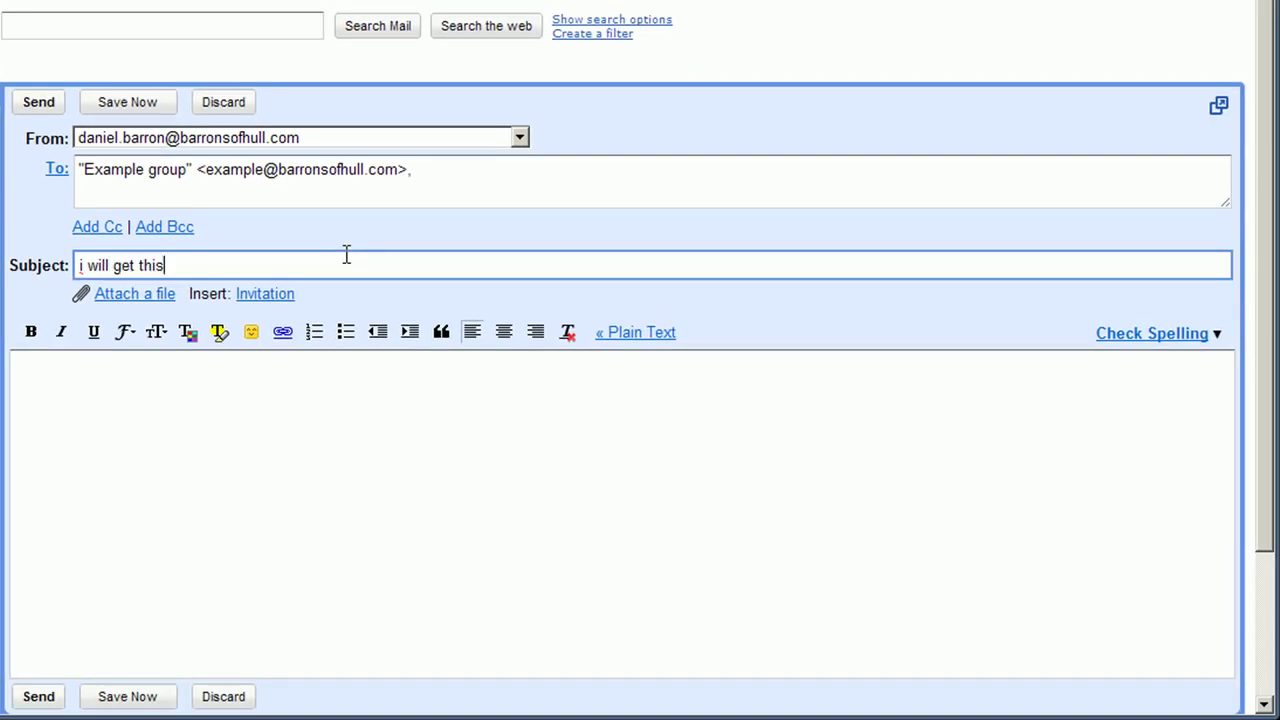
{"action": "left_click", "coordinate": [303, 456]}
{"action": "type", "text": "hello"}
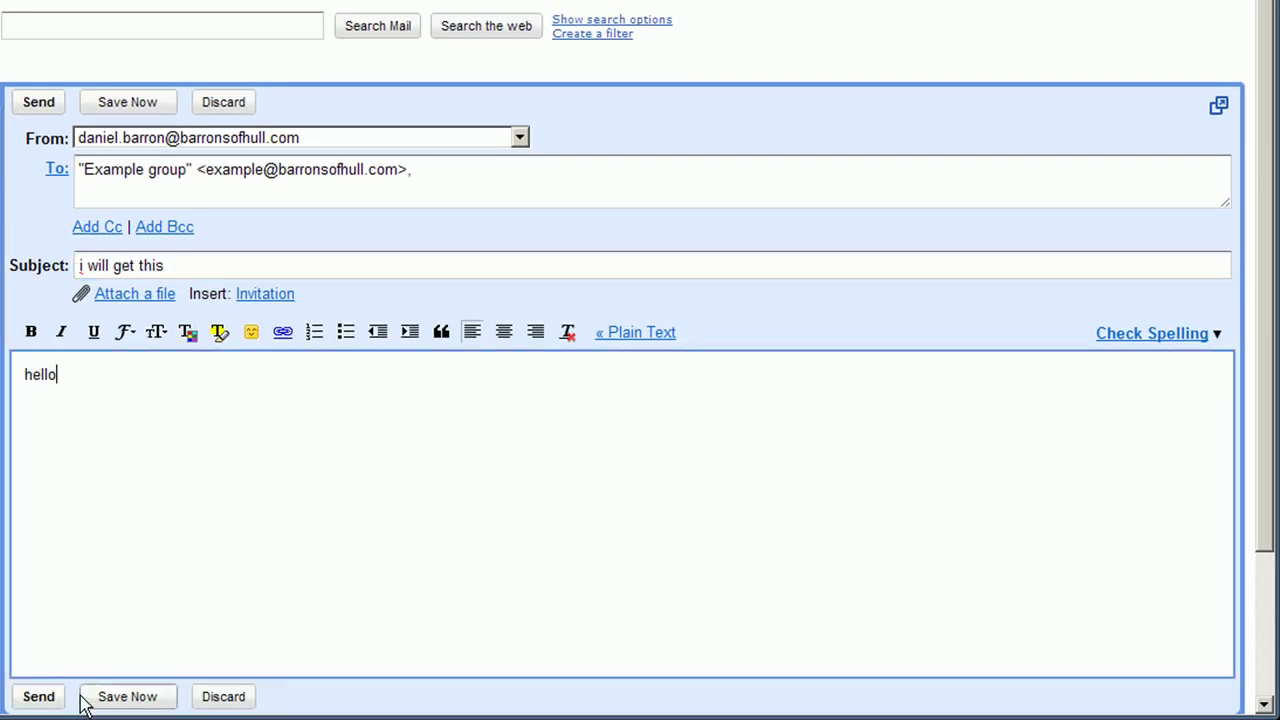
{"action": "left_click", "coordinate": [46, 698]}
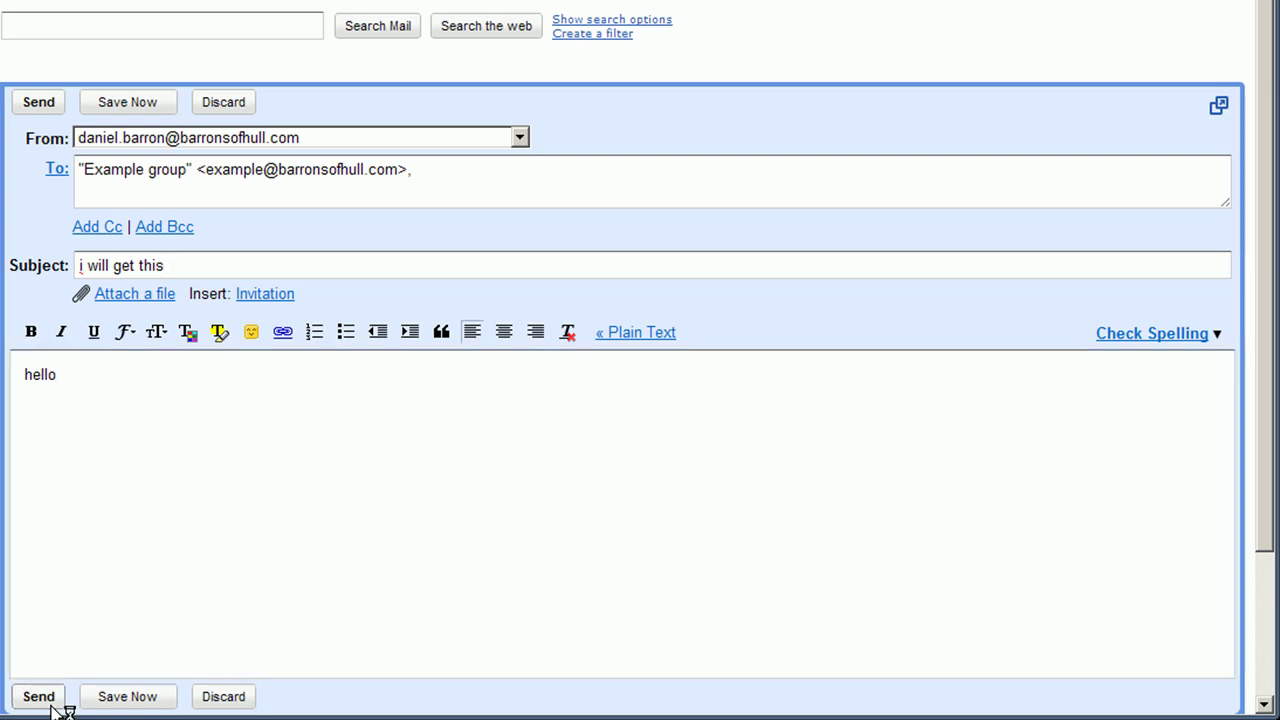